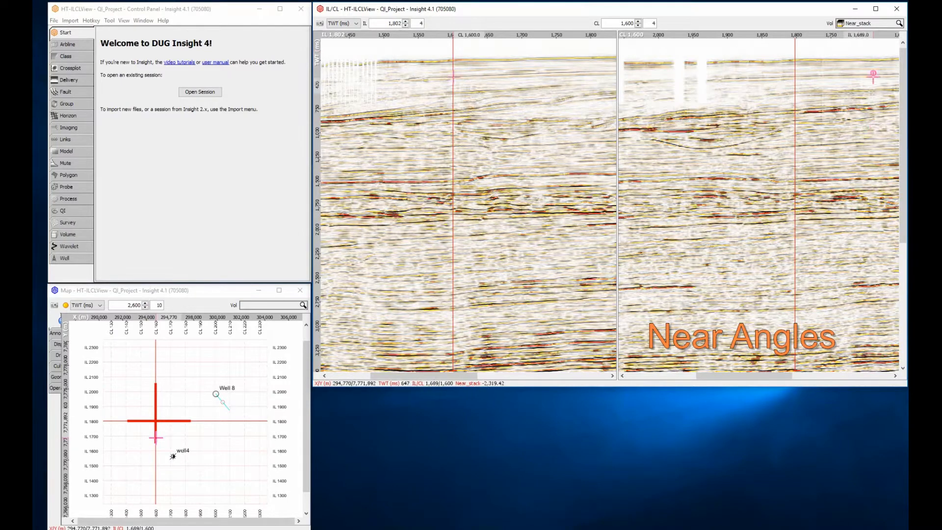
Step: Display the Mid_stack, Far_stack and Velocities volumes and the Amplitude-Velocity group one after another in the inline/crossline sections
scroll(878, 26, down, 1)
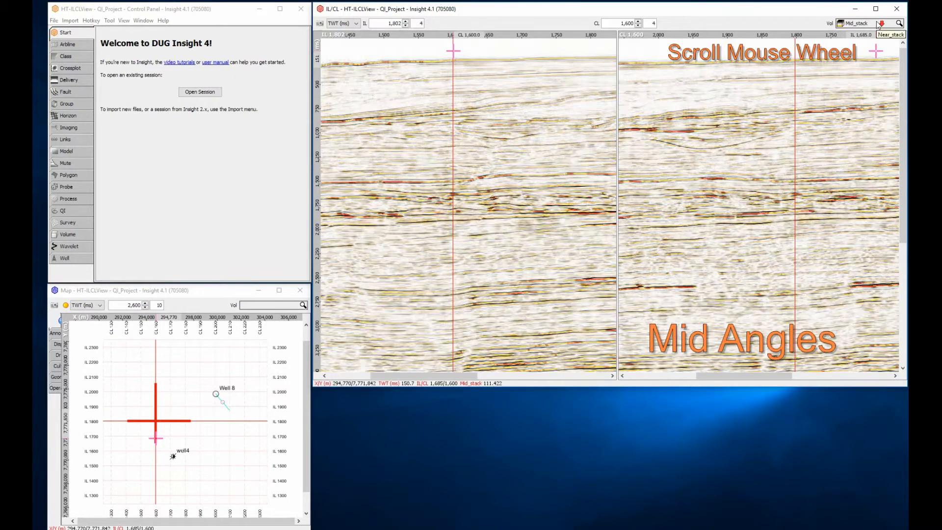
scroll(878, 25, down, 1)
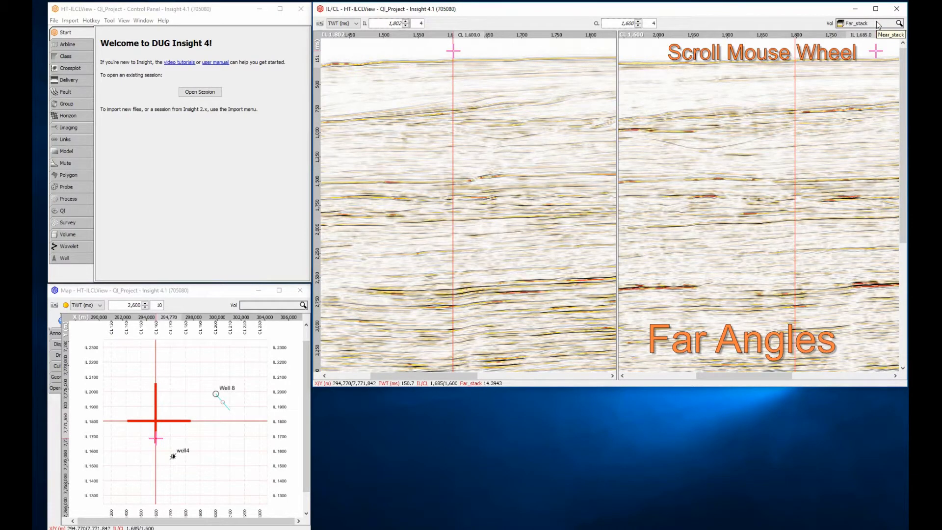
click(878, 26)
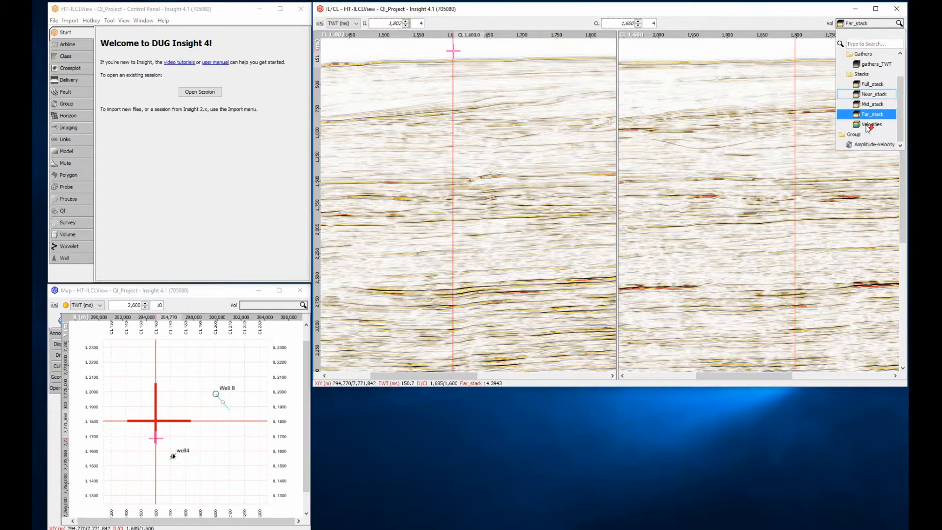
click(868, 126)
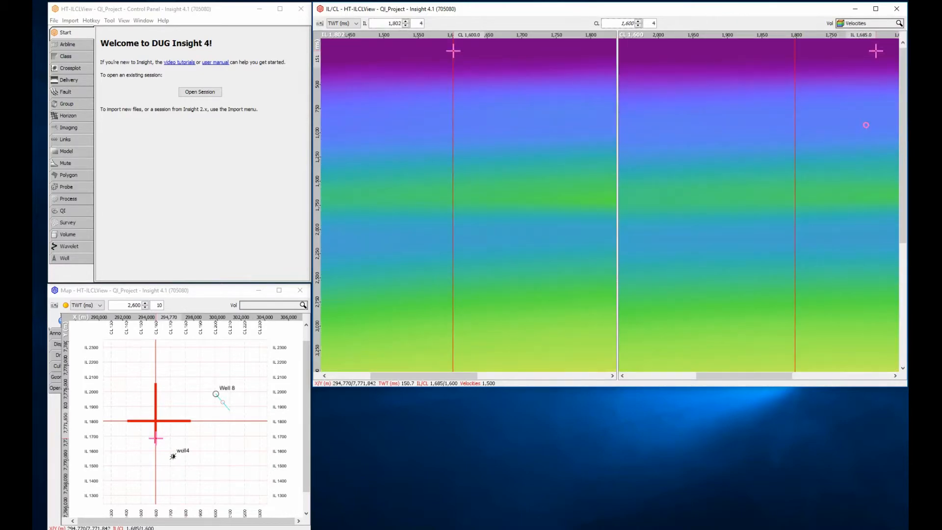
click(880, 25)
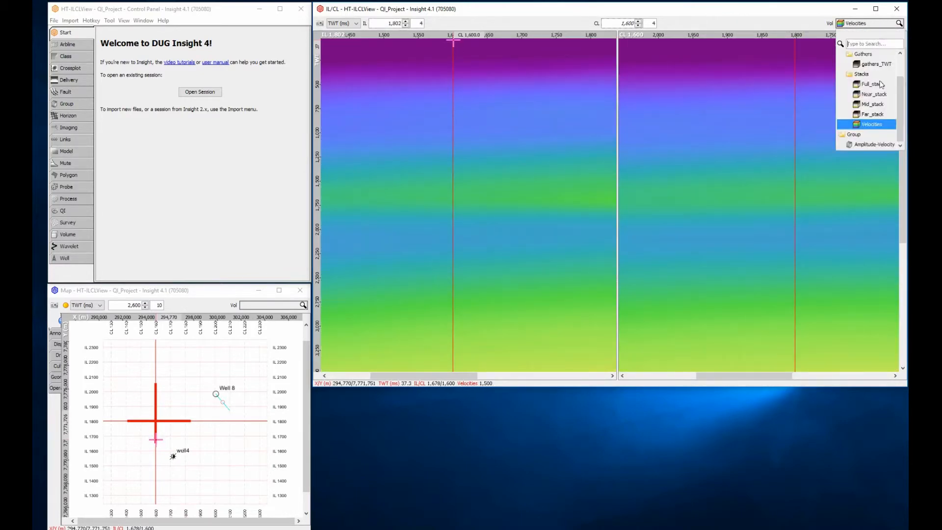
click(874, 144)
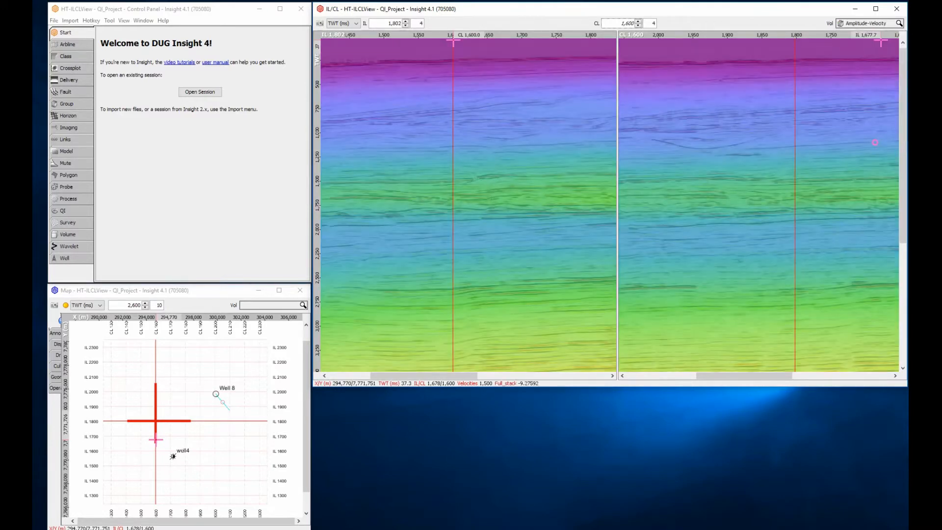
Step: Show the gathers_TWT volume in the sections and step its offset up to 1,840 m
click(880, 24)
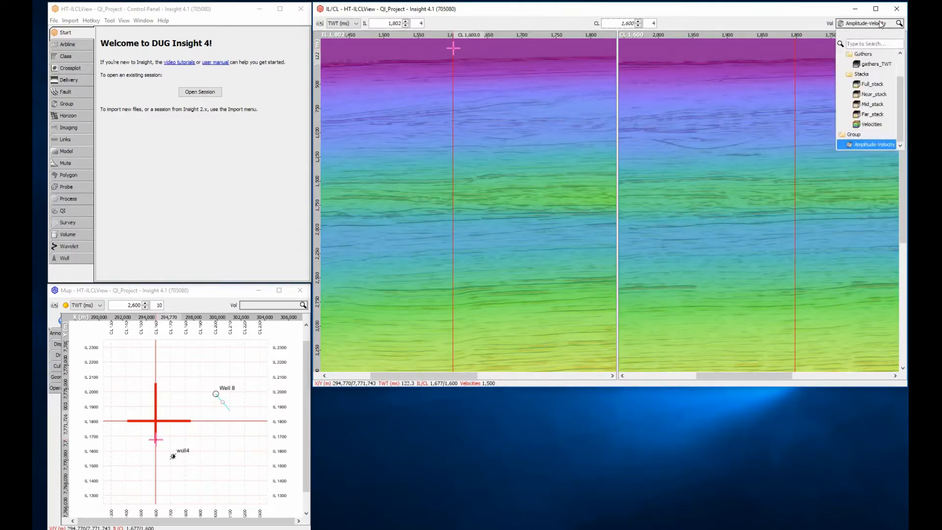
click(873, 64)
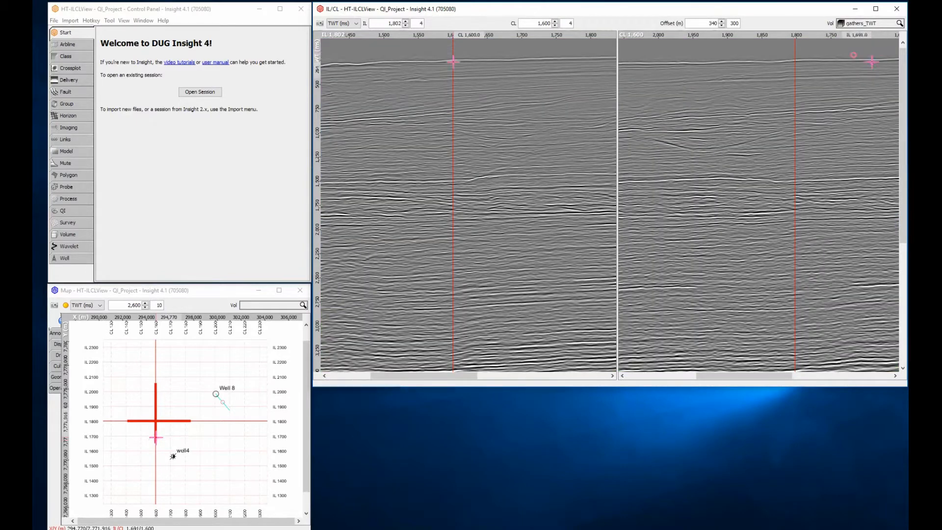
click(723, 21)
click(724, 22)
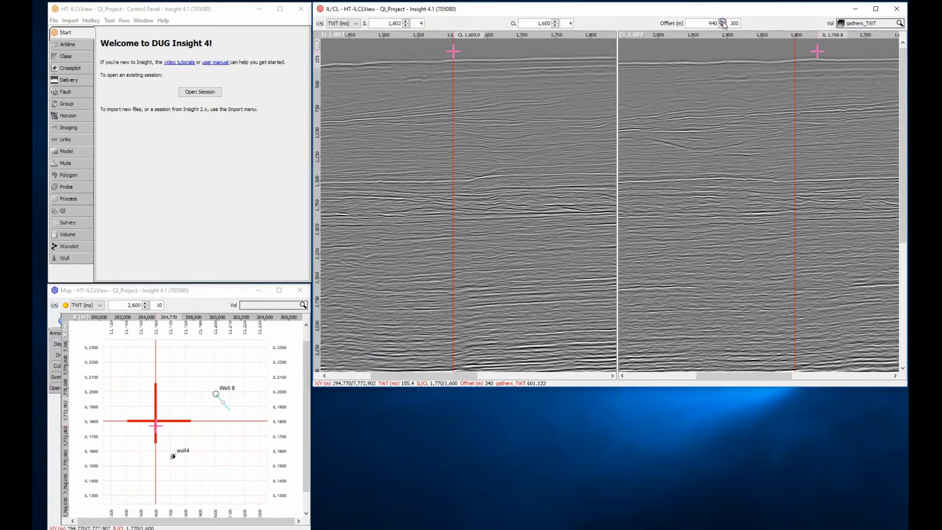
click(723, 22)
click(723, 21)
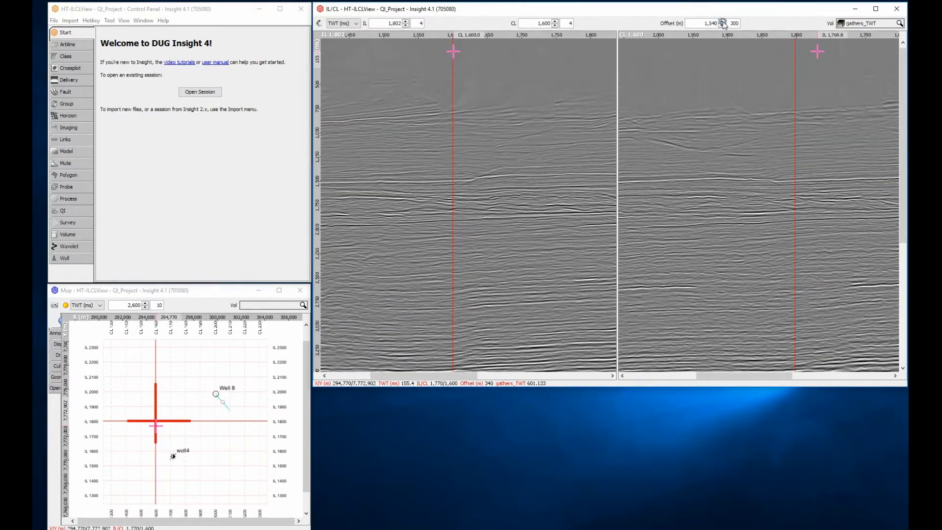
click(723, 21)
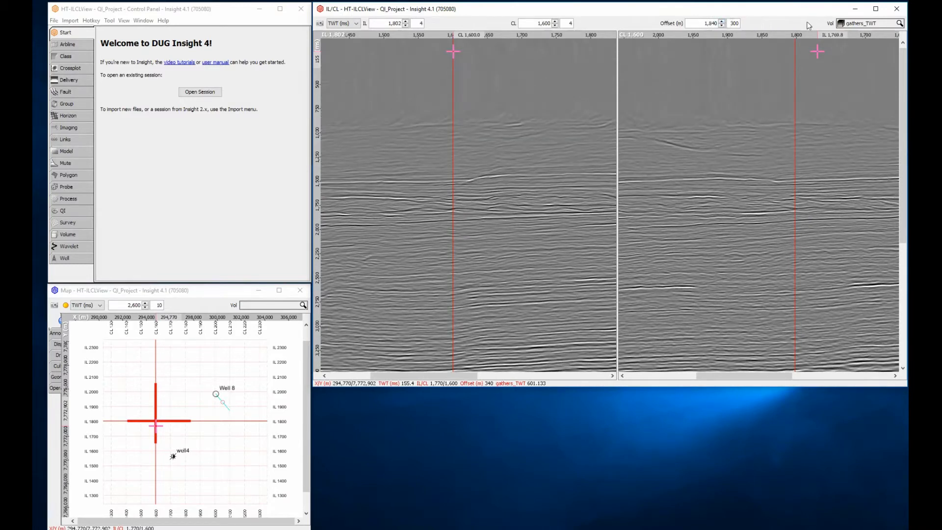
Step: Display the Full_stack volume in the inline and crossline sections
click(857, 26)
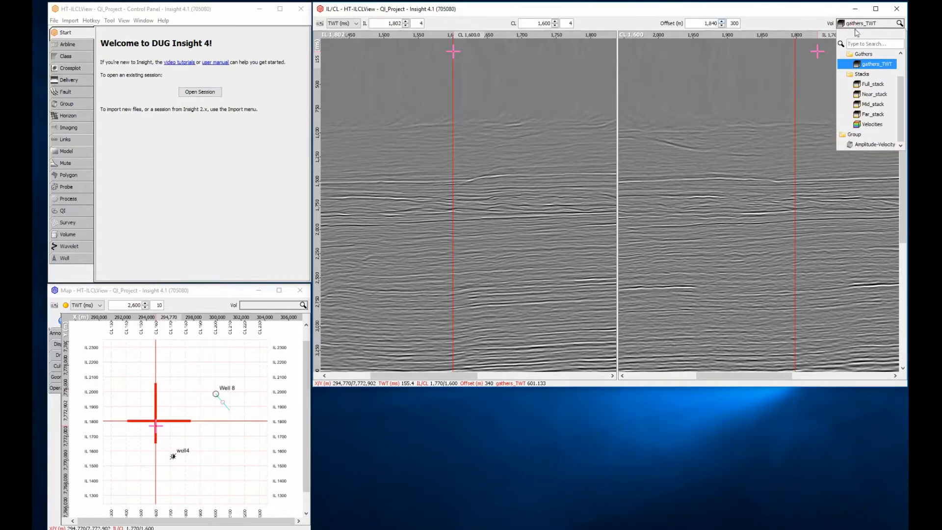
click(864, 84)
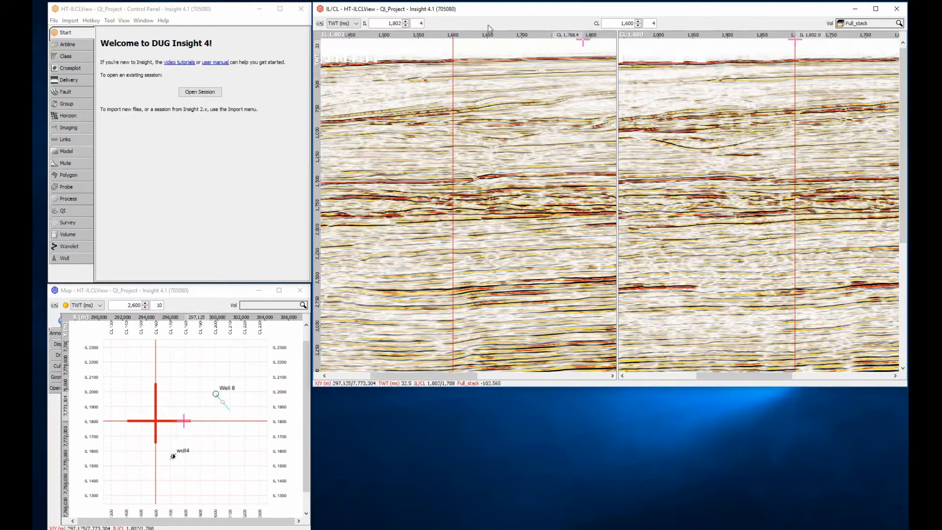
Step: Switch the sections' vertical domain to TVDSS (m) and back to TWT (ms)
click(349, 24)
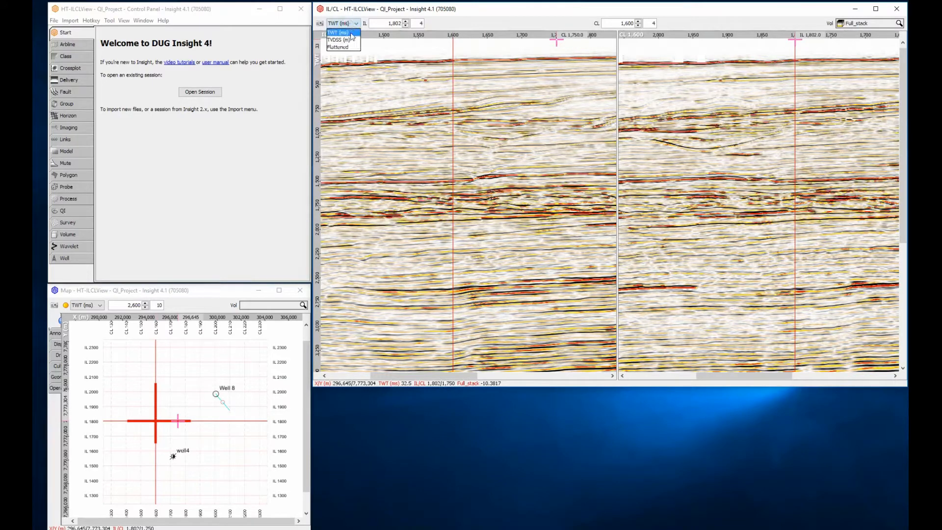
click(355, 42)
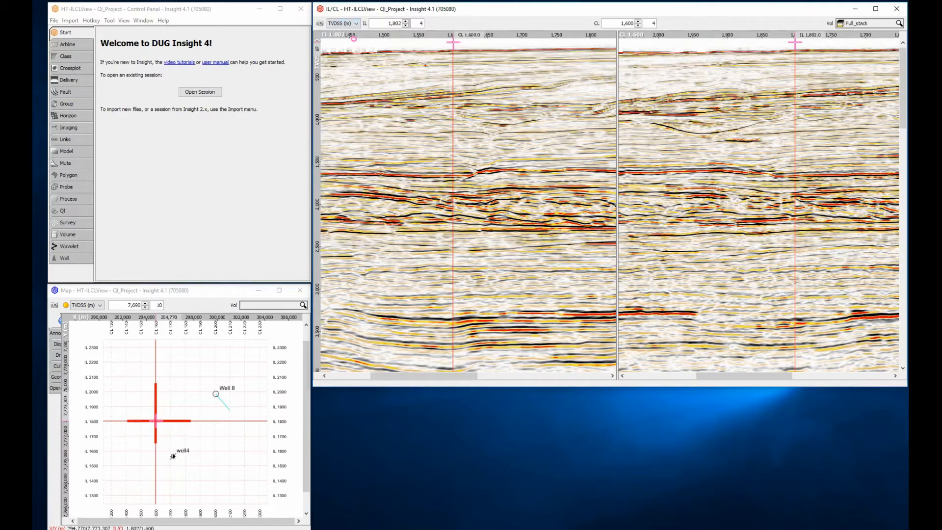
click(350, 23)
click(351, 33)
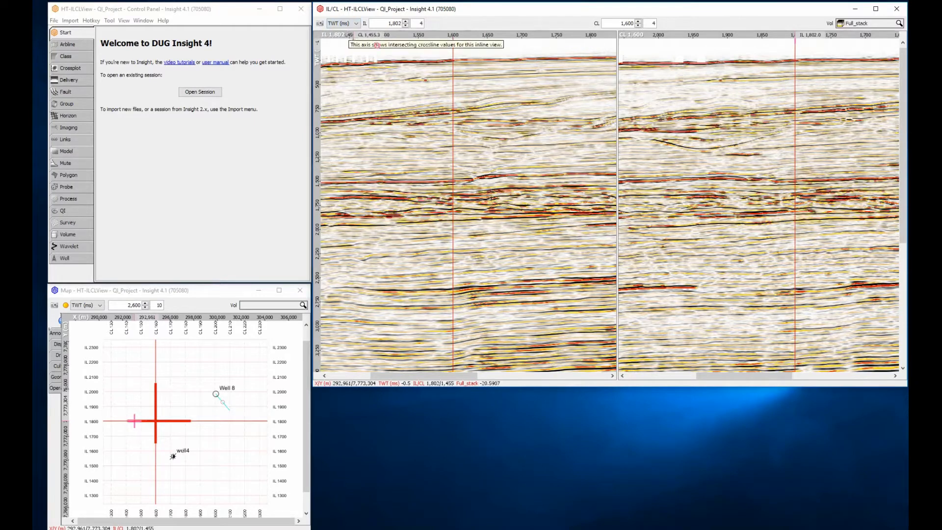
Step: Widen the crossline section slightly by shifting the divider between it and the inline section
drag(618, 142, 593, 177)
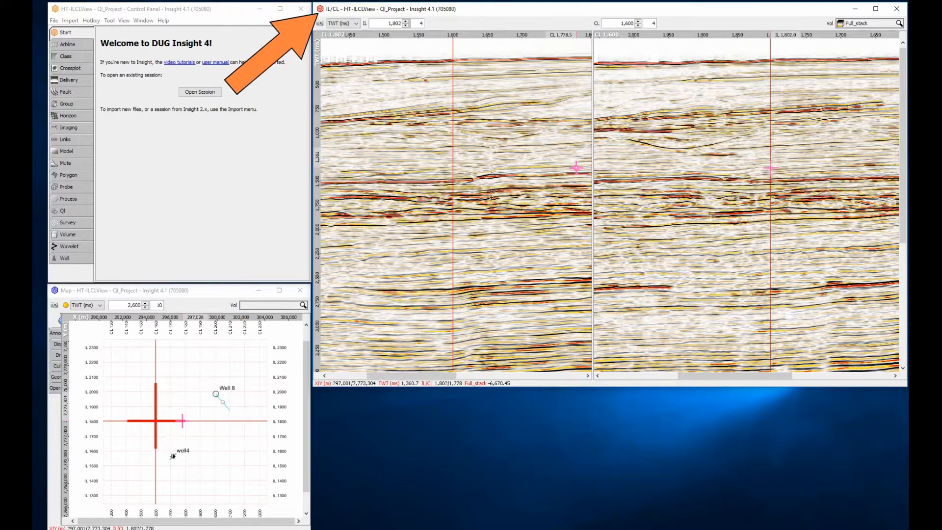
Step: In the section's display settings, set the horizontal scale to 300 m per cm and the TWT scale to 200 ms per cm
right_click(393, 92)
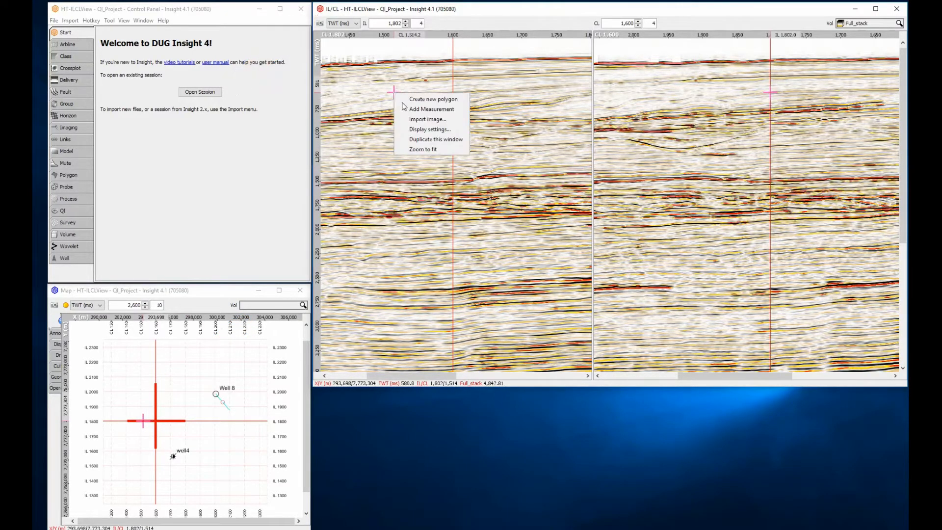
click(420, 129)
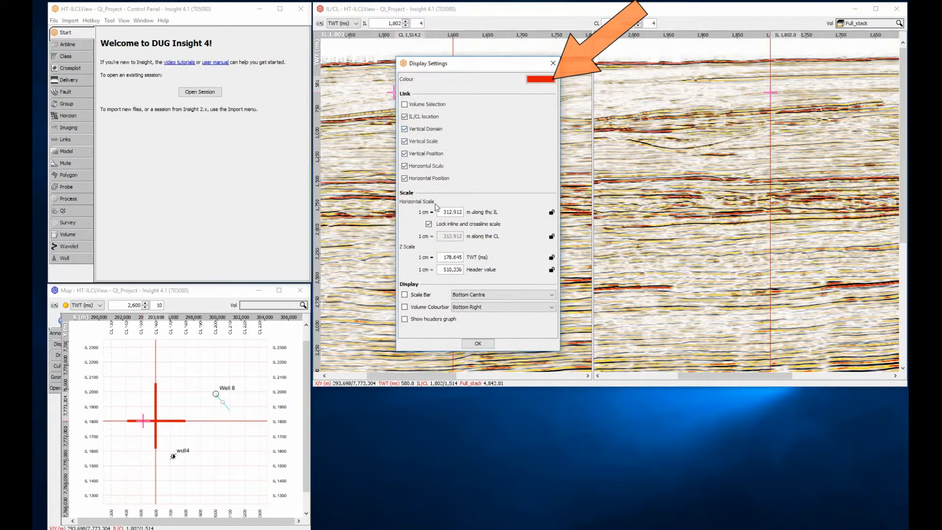
drag(440, 212, 464, 212)
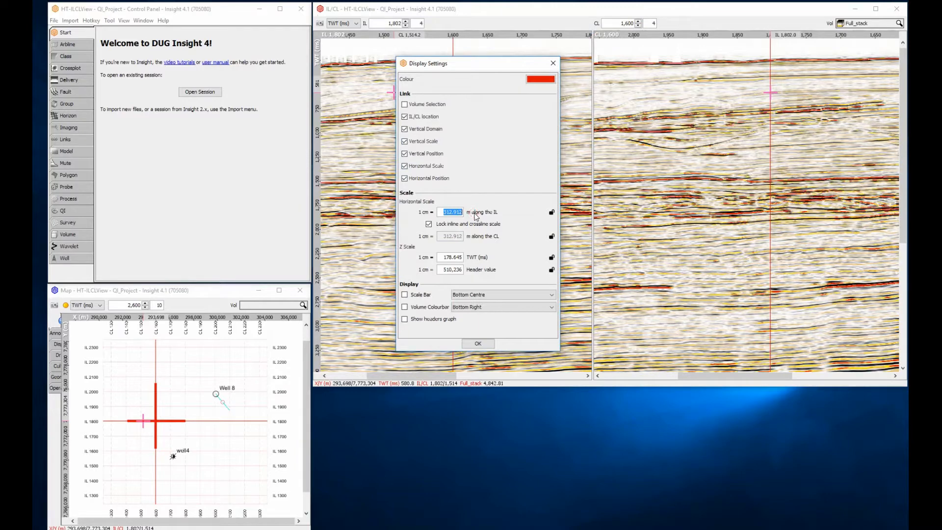
text(300)
key(Return)
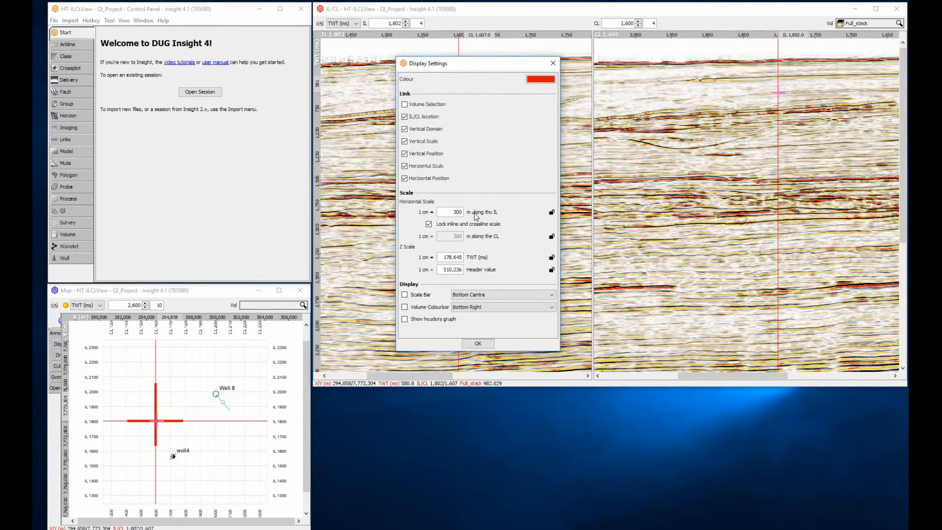
drag(441, 258, 470, 258)
text(200)
key(Return)
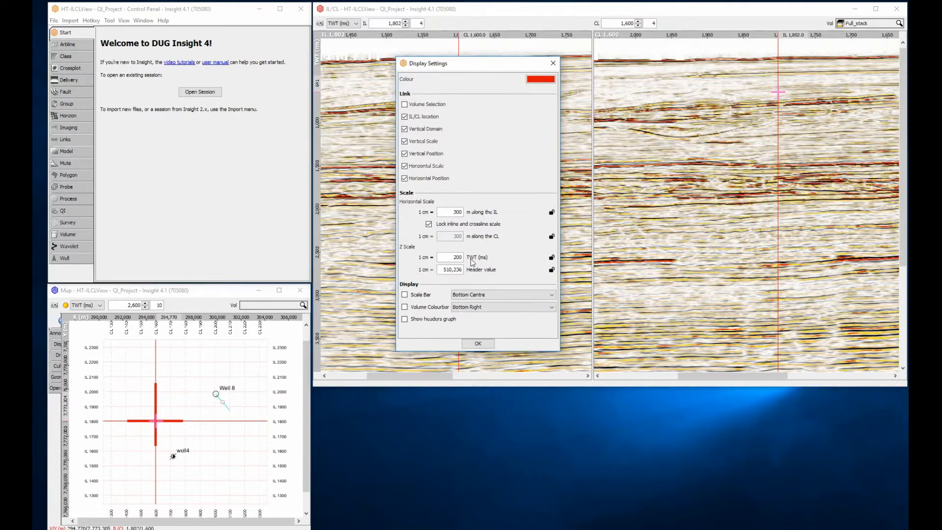
Step: Enable the scale bar and the volume colourbar for the sections and accept the display settings
click(405, 295)
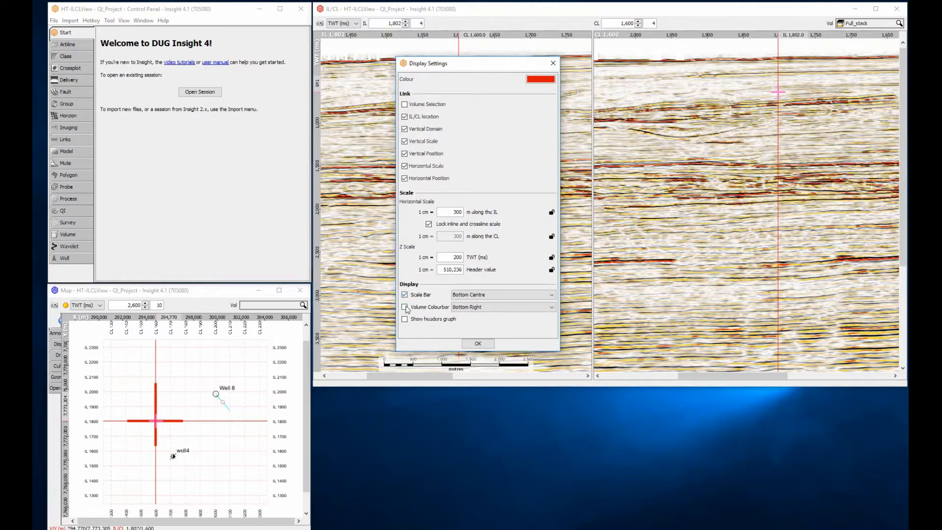
click(406, 307)
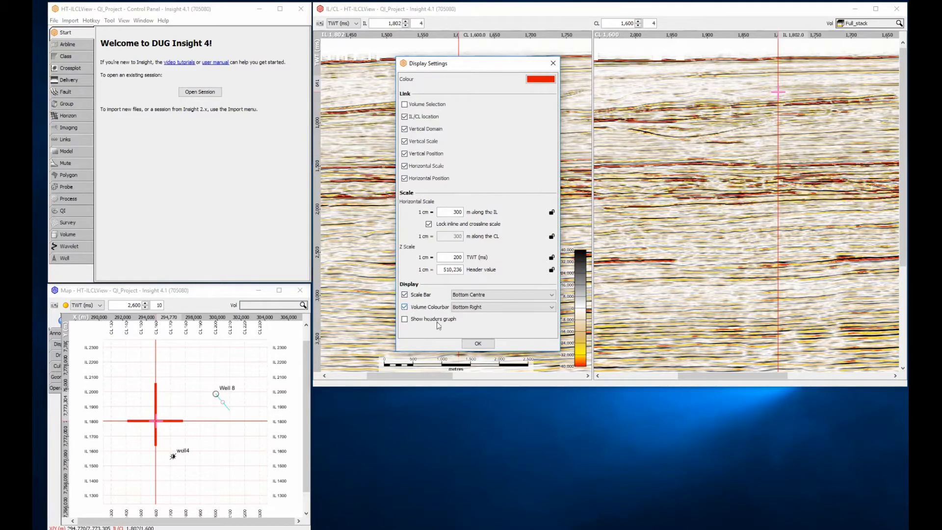
click(475, 344)
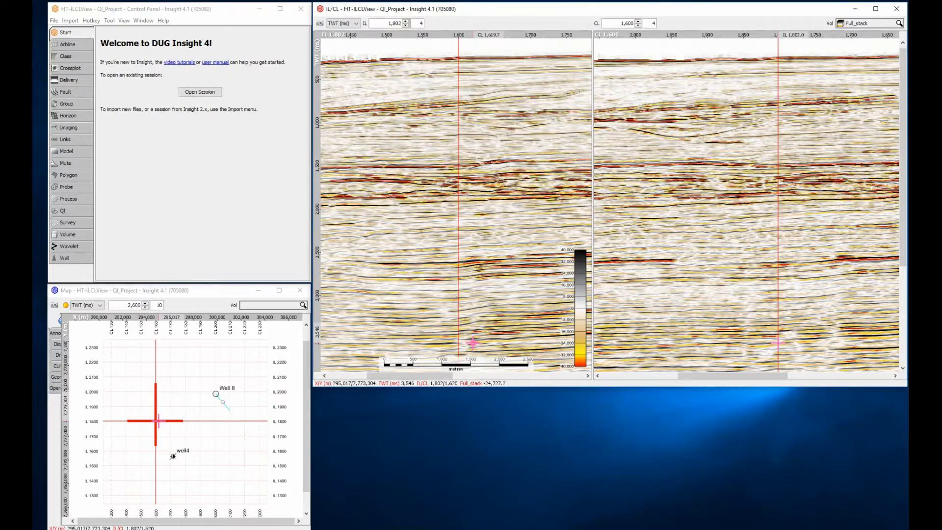
Step: Stop the Full_stack volume from using the class min and max, and set its maximum to 20,000
click(85, 233)
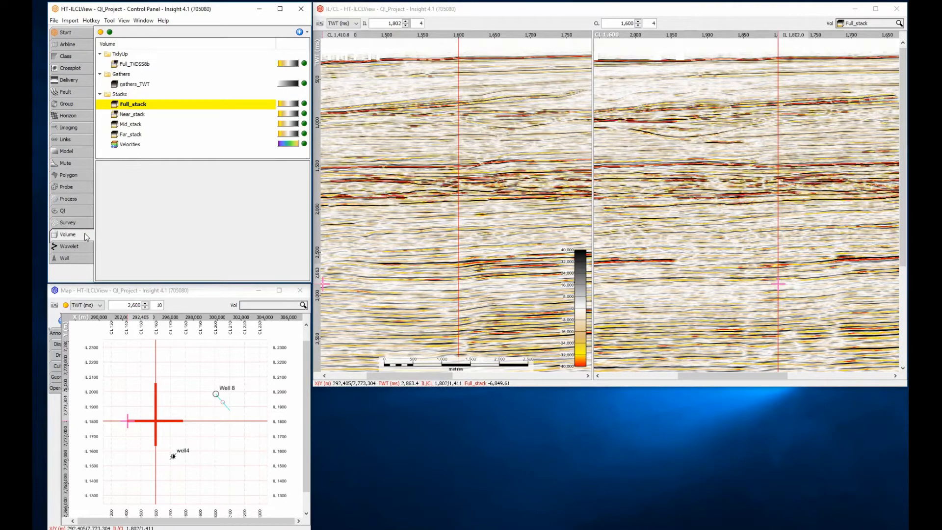
click(196, 105)
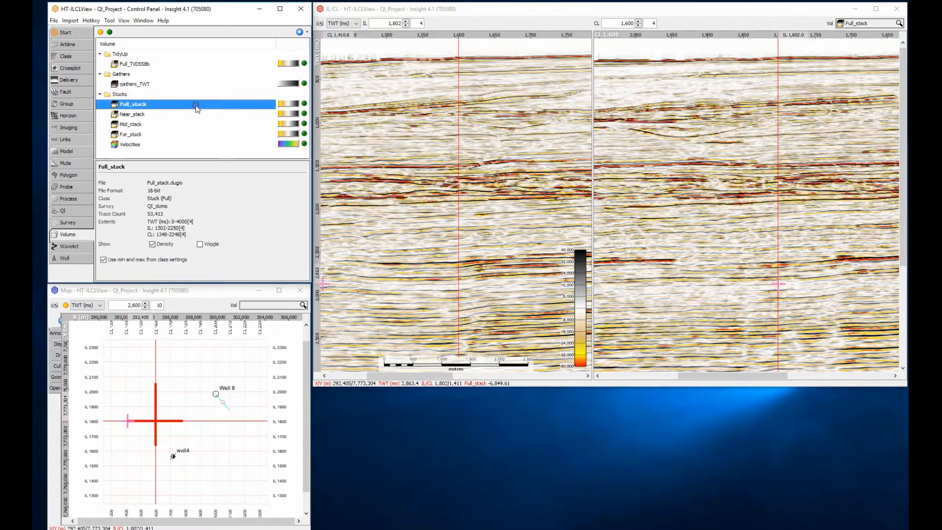
click(103, 260)
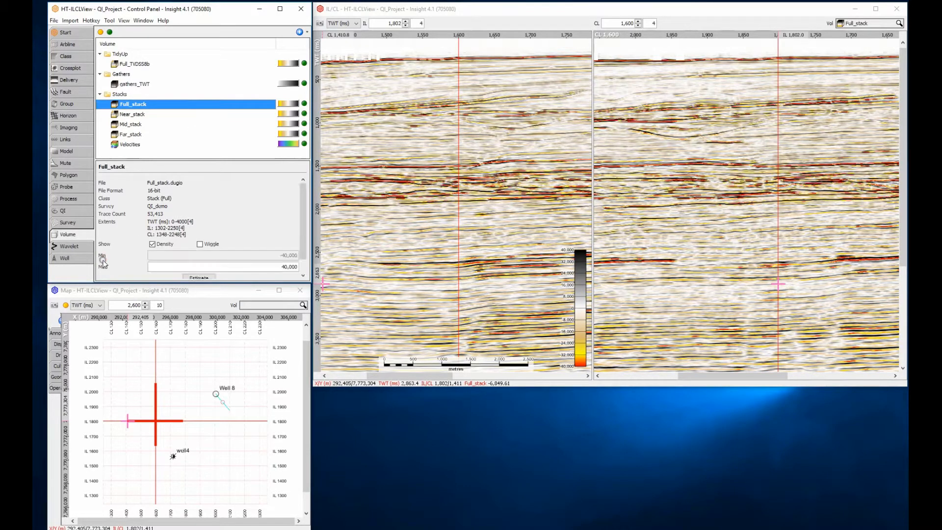
drag(261, 267, 301, 268)
text(20,000)
key(Return)
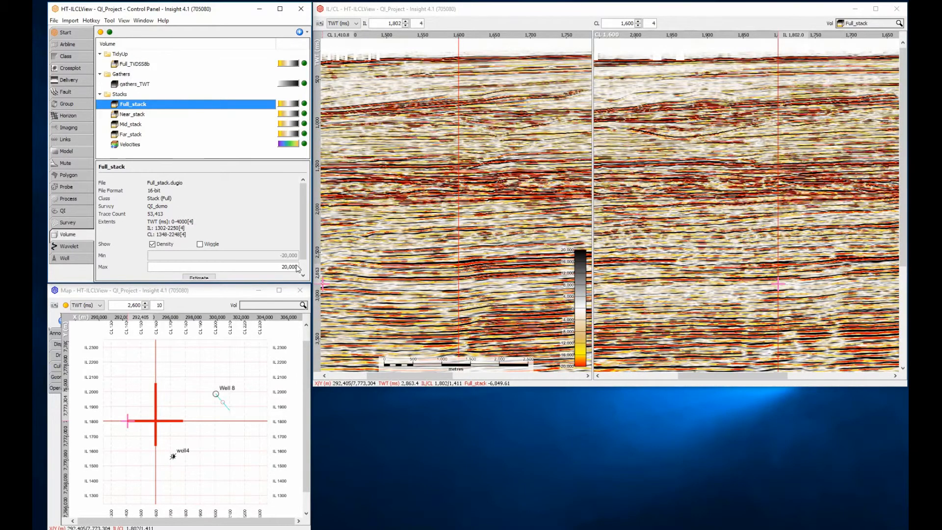
Step: Set the Full_stack volume's display maximum to 40,000
drag(299, 268, 278, 268)
text(40000)
key(Return)
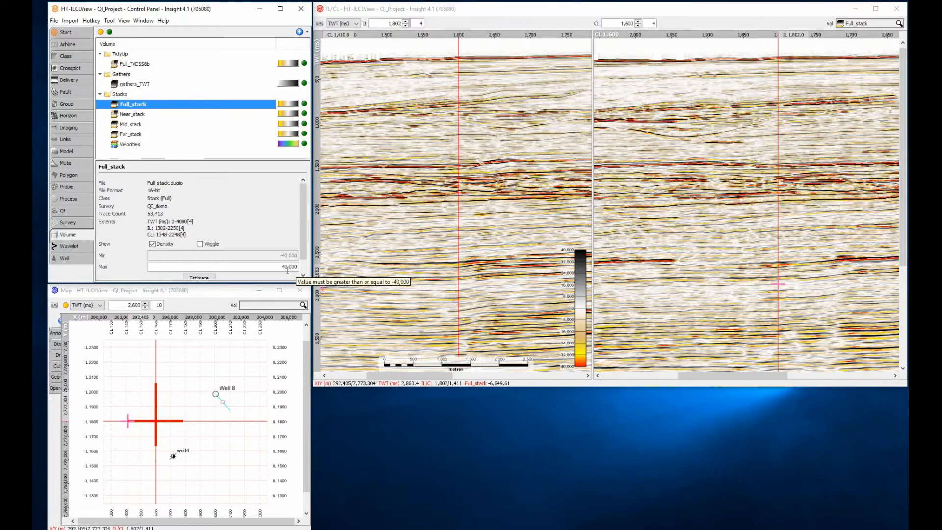
Step: Raise the Full_stack volume's display maximum to 80,000
drag(279, 267, 302, 268)
text(80,0)
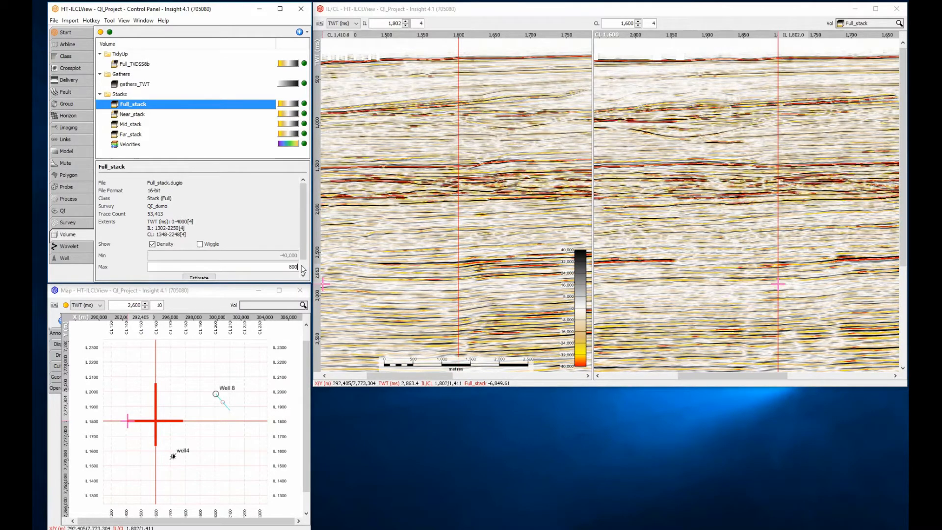
text(00)
key(Return)
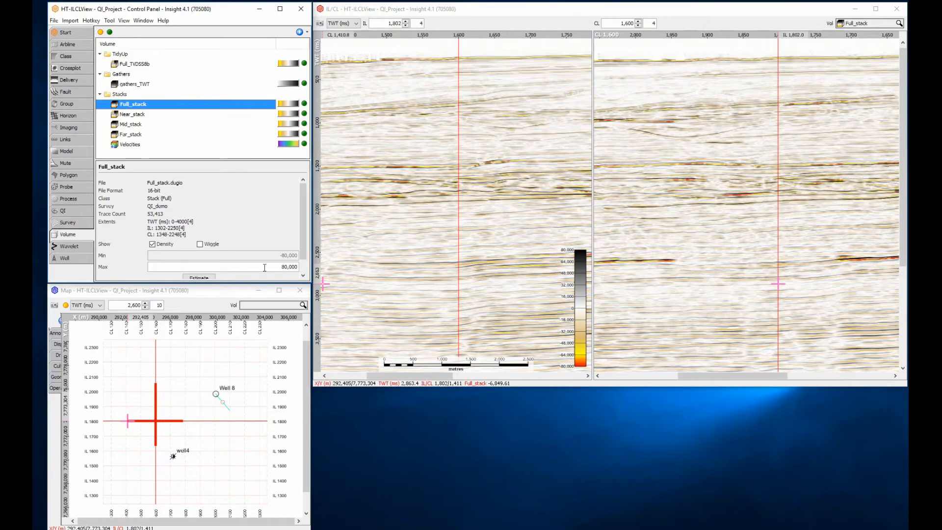
Step: Make the Full_stack volume use the min and max from its class settings again
scroll(149, 271, down, 1)
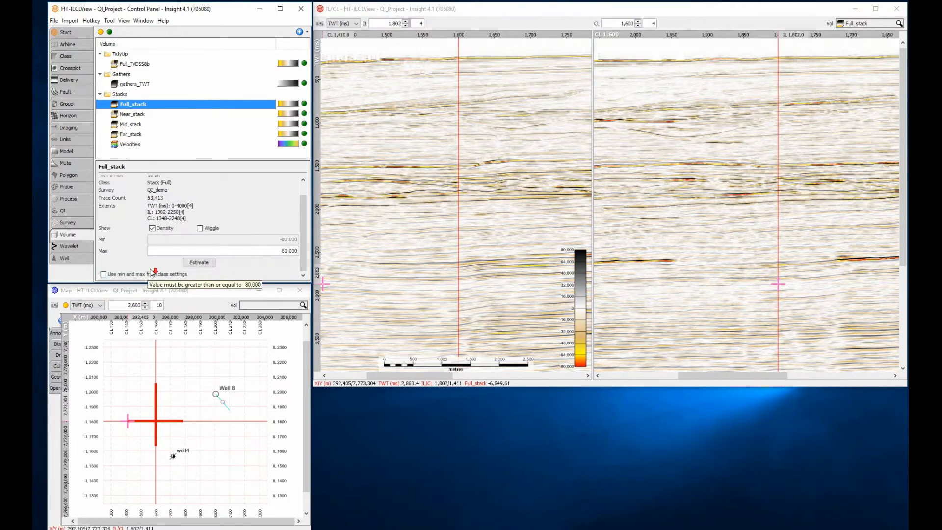
click(104, 275)
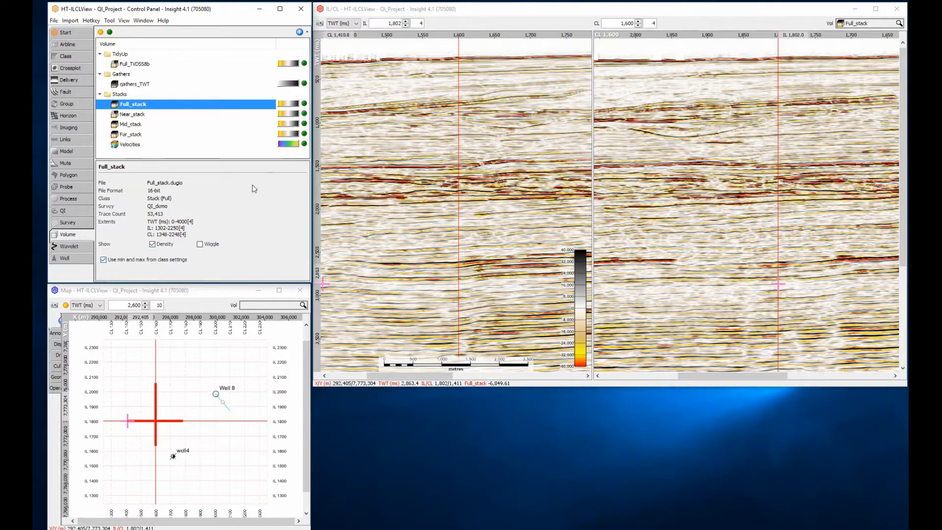
Step: Zoom the sections in to the interval from about 1,000 to 2,650 ms TWT
drag(336, 122, 559, 268)
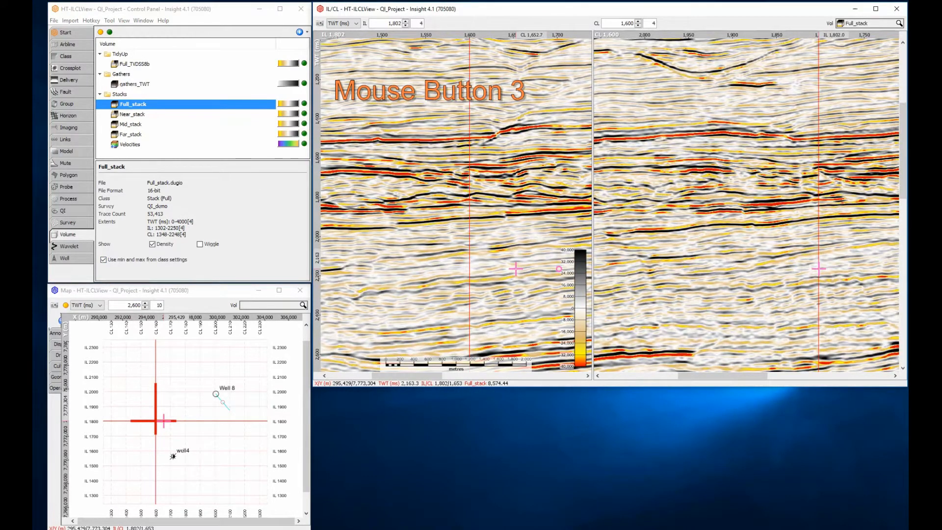
Step: Zoom further into the sections and stretch their vertical time scale and horizontal trace scale
scroll(436, 199, up, 2)
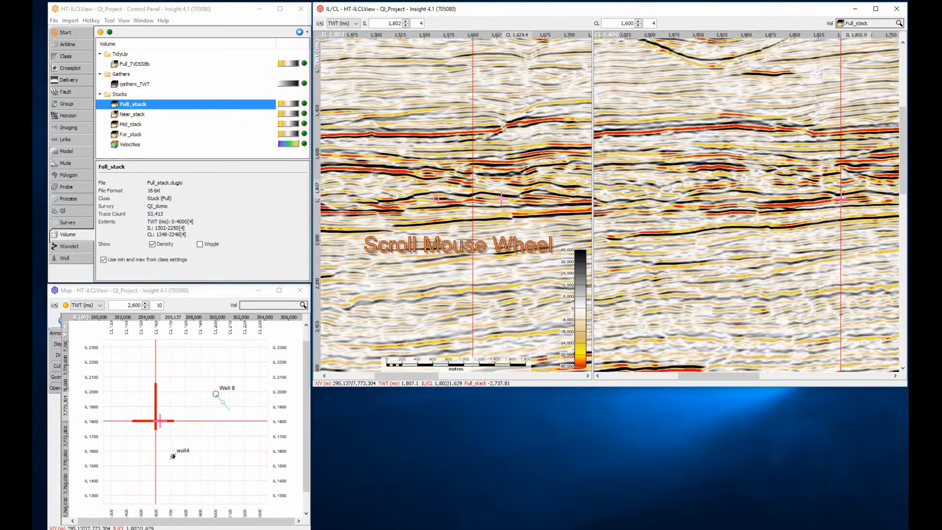
scroll(436, 198, up, 2)
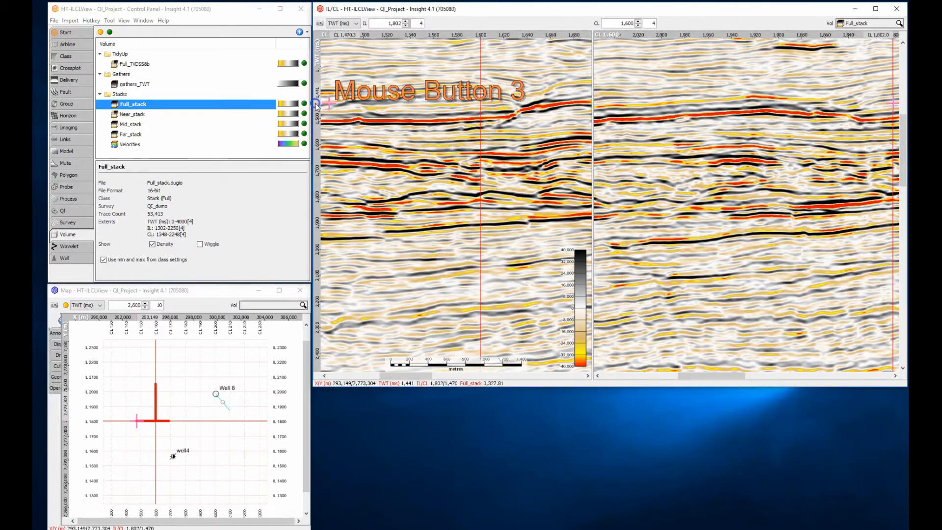
drag(317, 105, 317, 191)
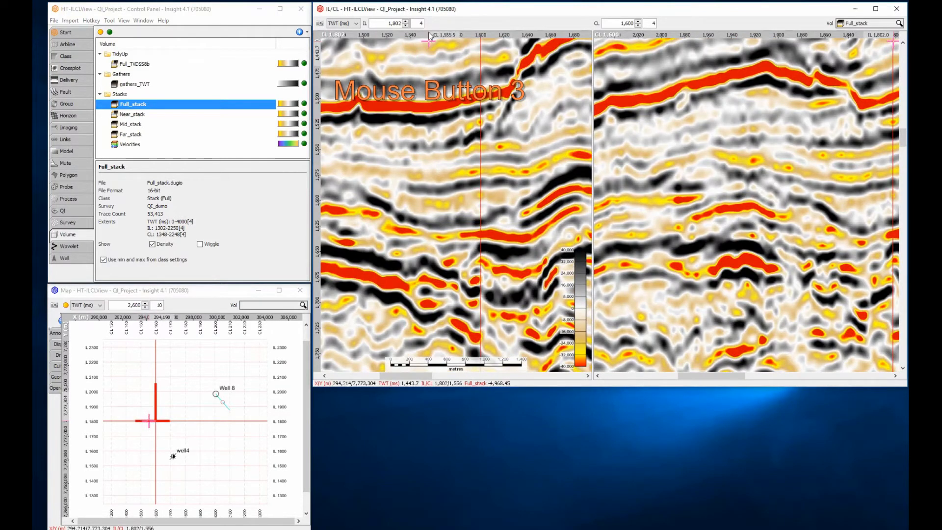
drag(429, 32, 554, 31)
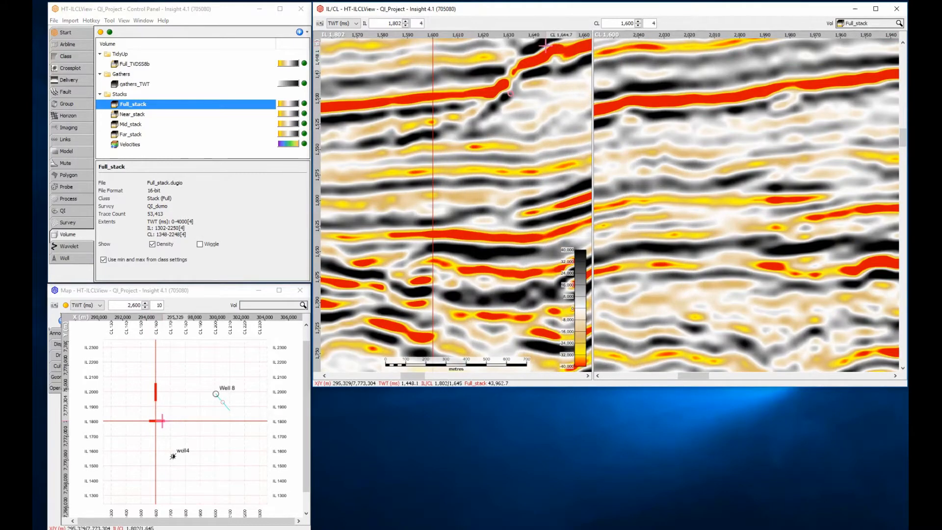
Step: Zoom the sections to fit the full extent of the data
right_click(465, 154)
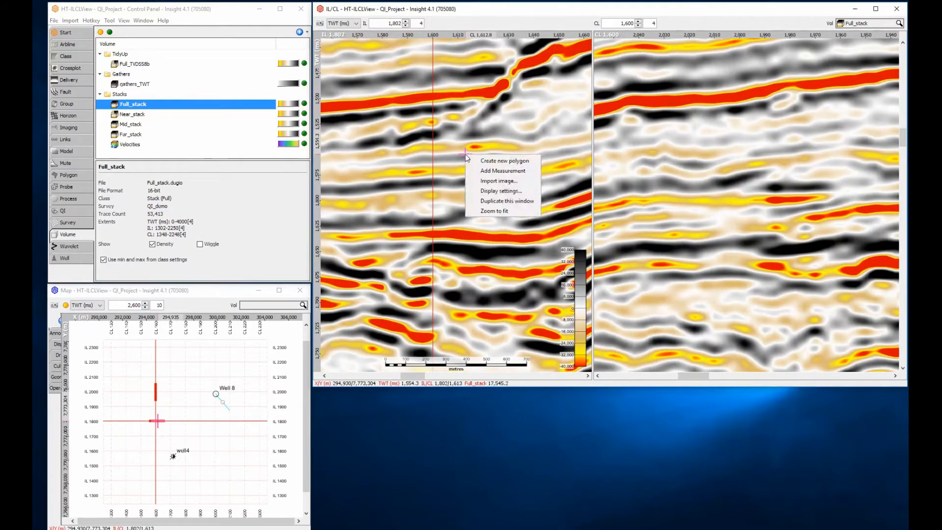
click(481, 211)
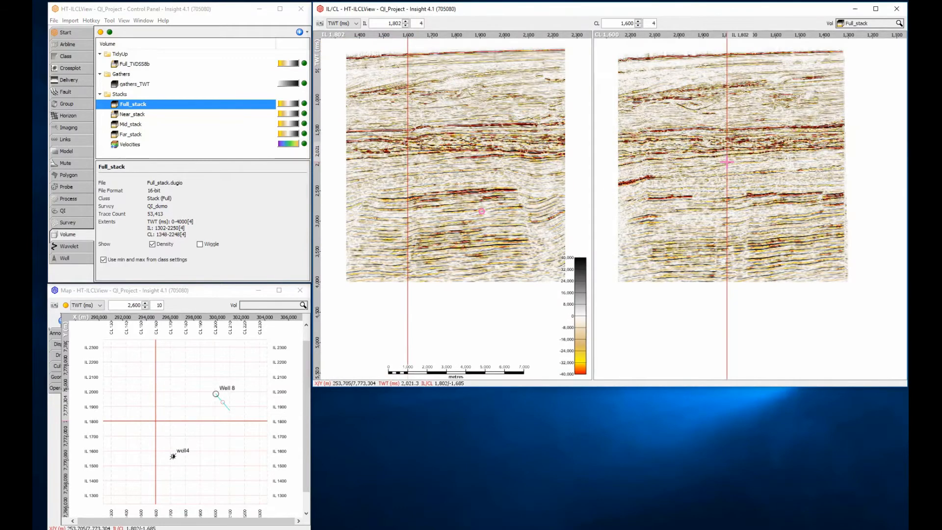
Step: Display the Velocities volume in the sections, followed by the Amplitude-Velocity group
click(873, 22)
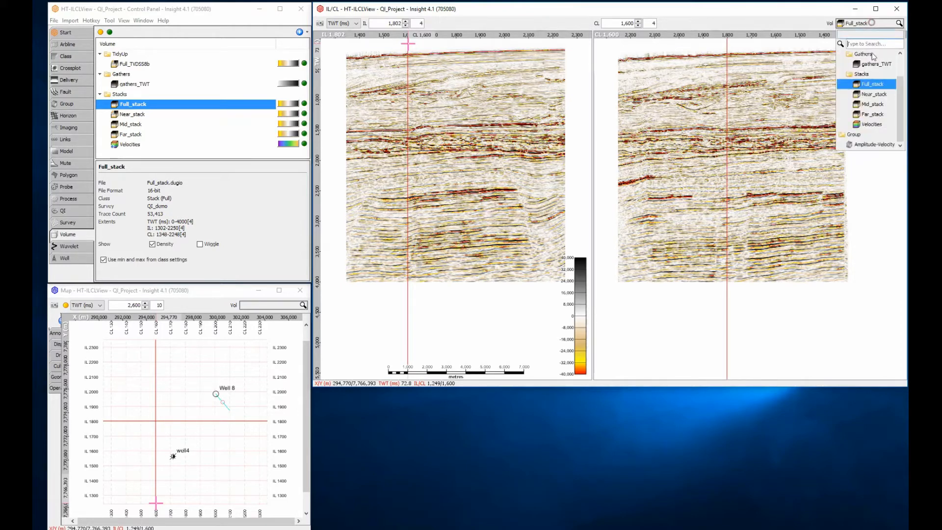
click(871, 124)
click(868, 23)
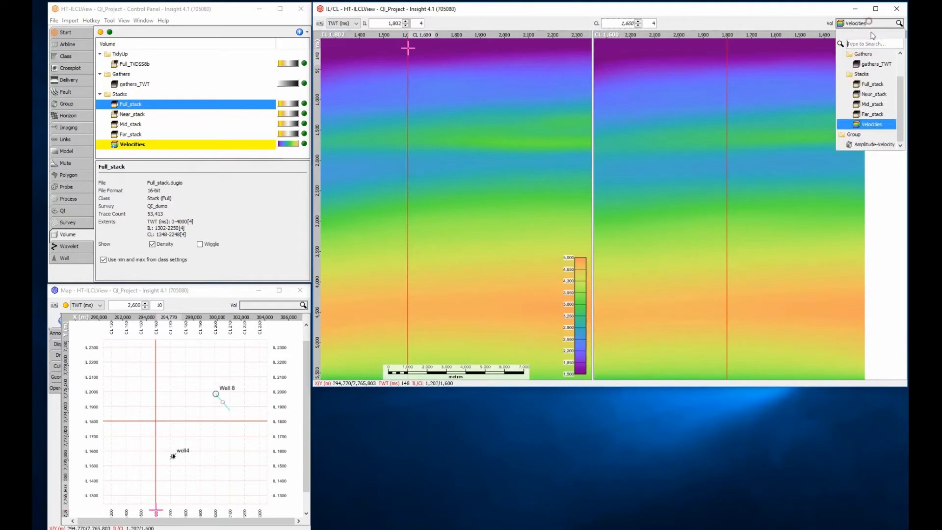
click(868, 144)
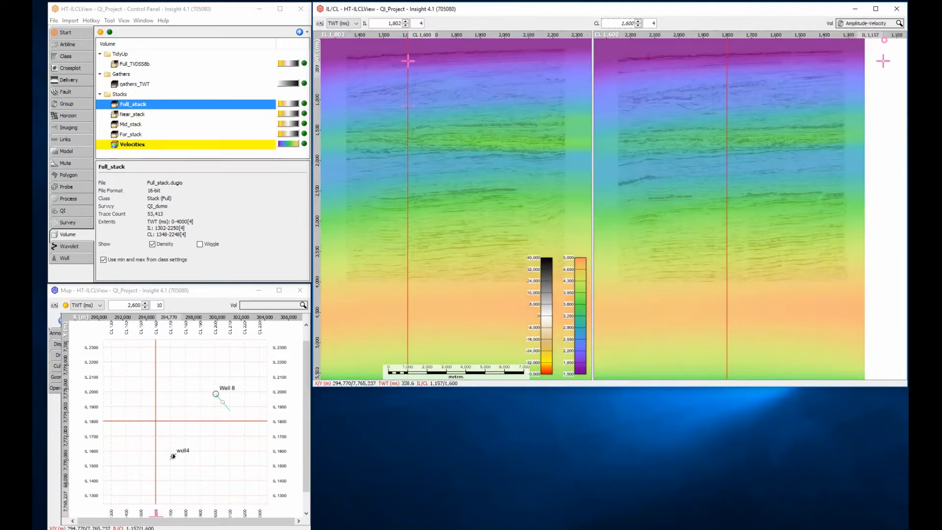
Step: Display the Full_stack volume again and zoom in on crosslines about 1,430 to 2,100, from about 300 to 3,300 ms TWT
click(876, 25)
click(870, 83)
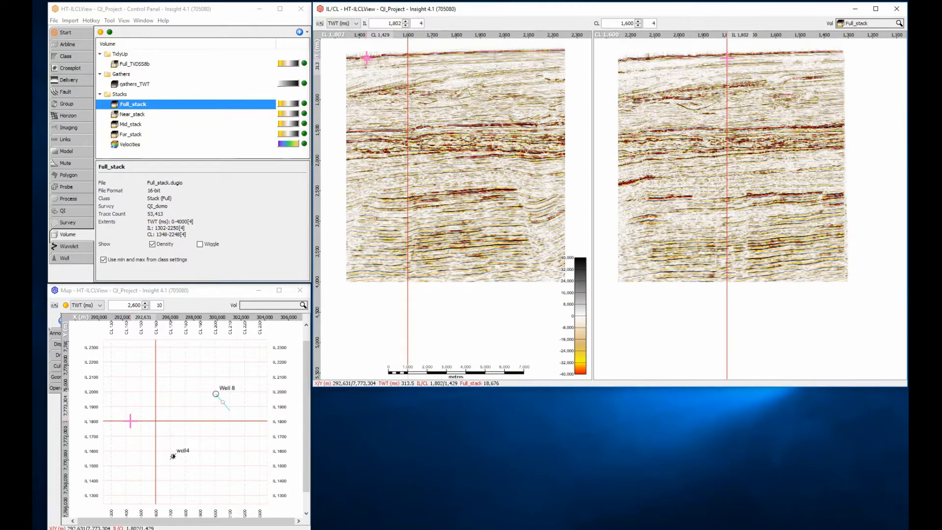
drag(367, 58, 530, 237)
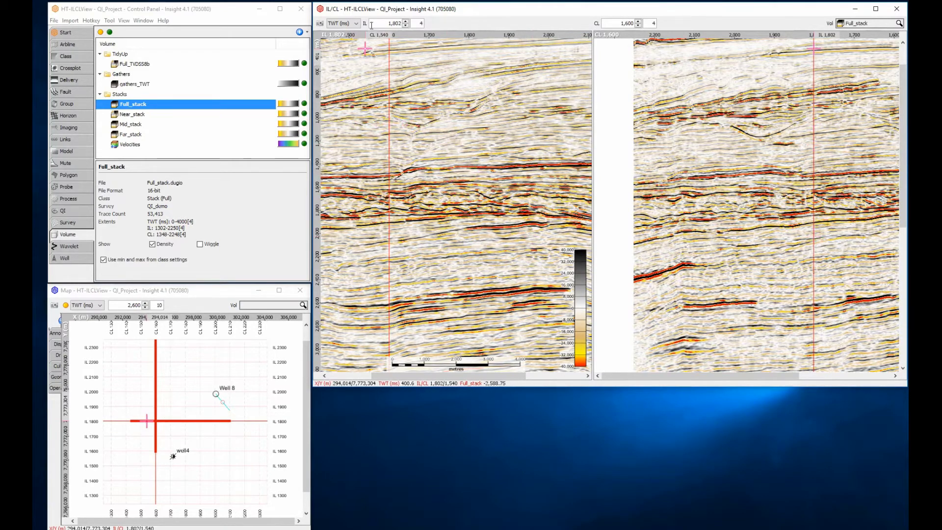
Step: Set the displayed inline to 1,702
double_click(402, 23)
text(1)
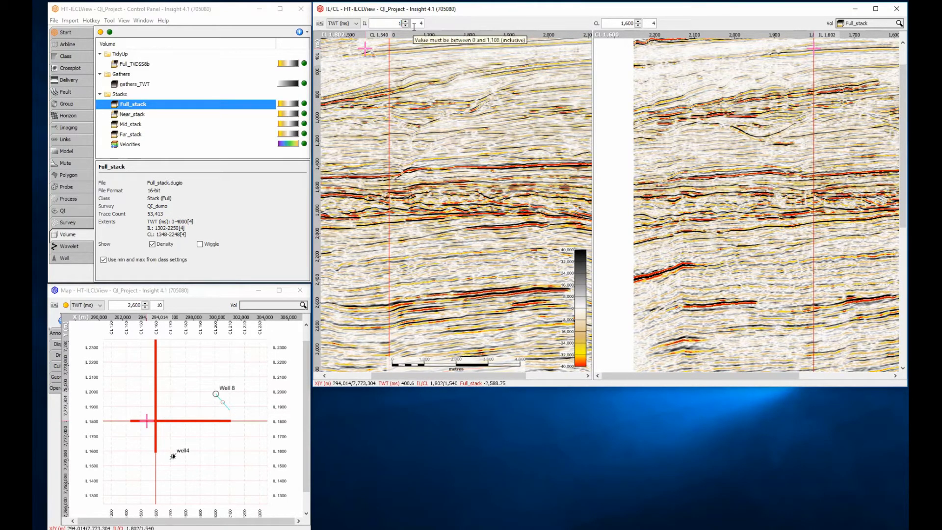
text(,702)
key(Return)
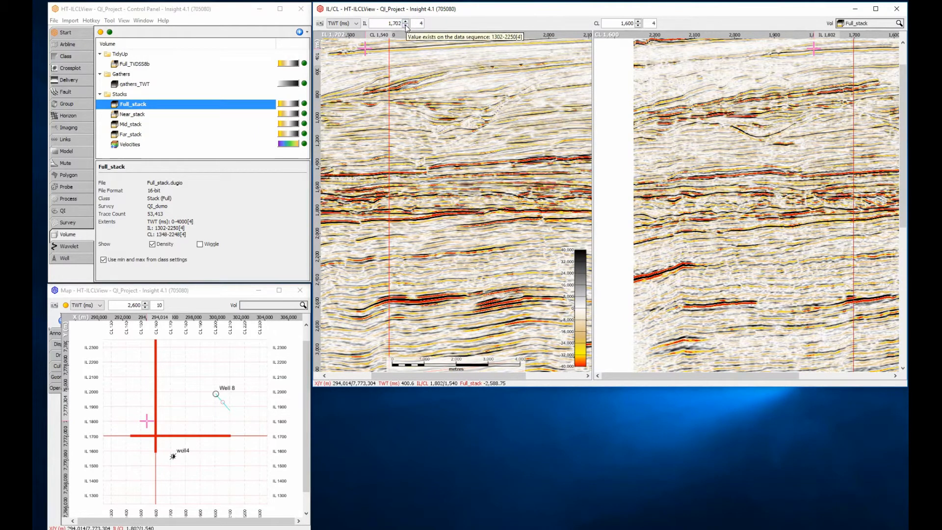
Step: Step the inline down in increments of 4 to inline 1,686
click(406, 26)
click(406, 25)
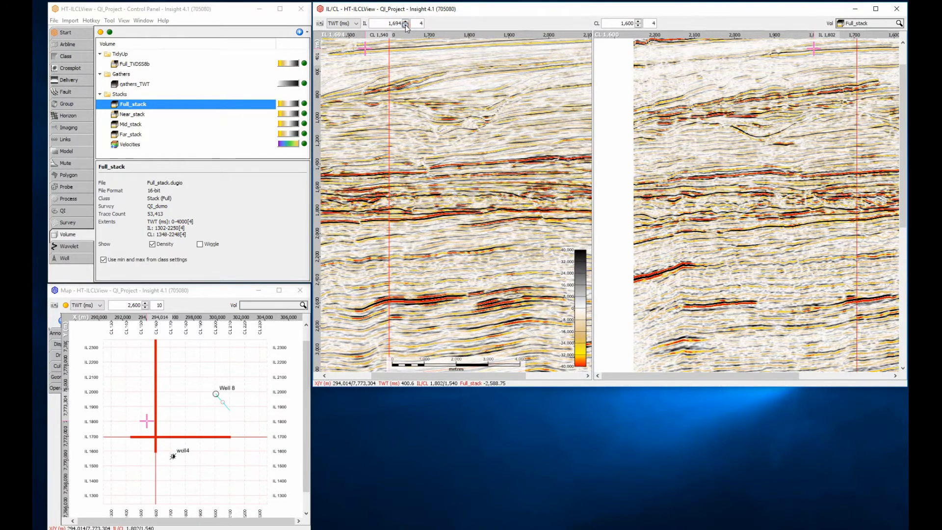
click(406, 25)
click(406, 25)
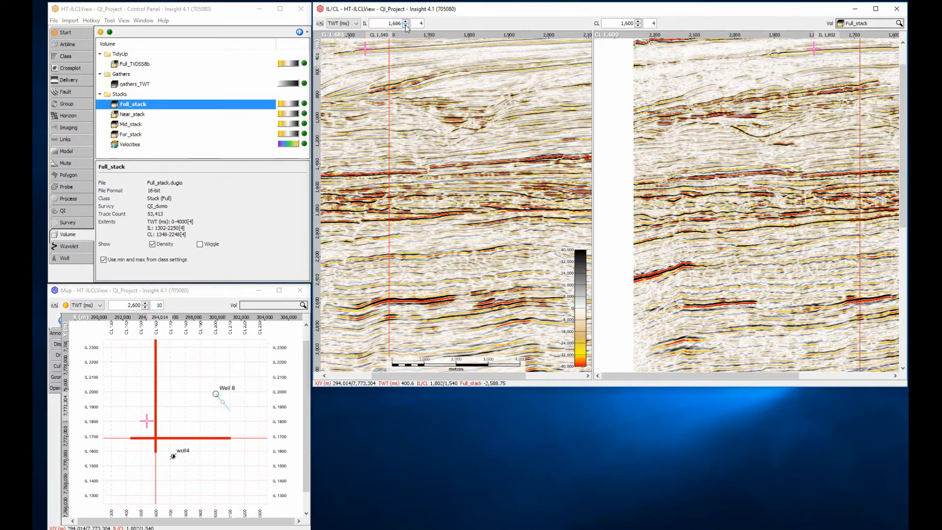
Step: Set the inline increment to 40 and step the inline up to 1,806
double_click(421, 24)
text(40)
click(406, 22)
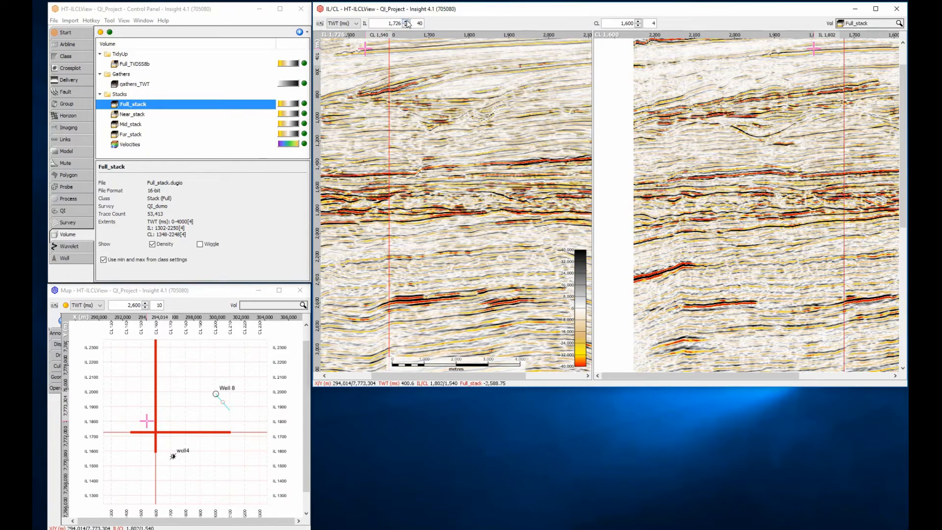
click(406, 22)
click(406, 21)
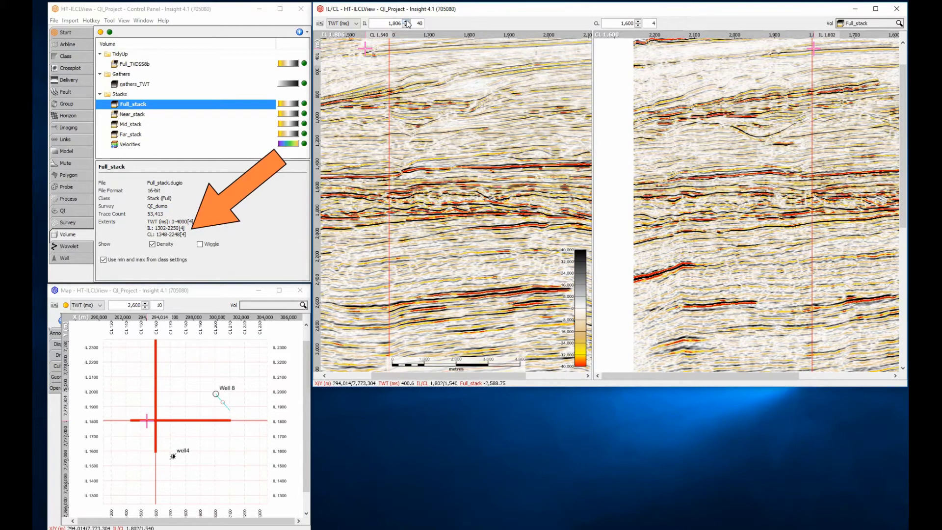
Step: Set the inline increment to 1 and step the inline down to 1,802
drag(423, 23, 415, 23)
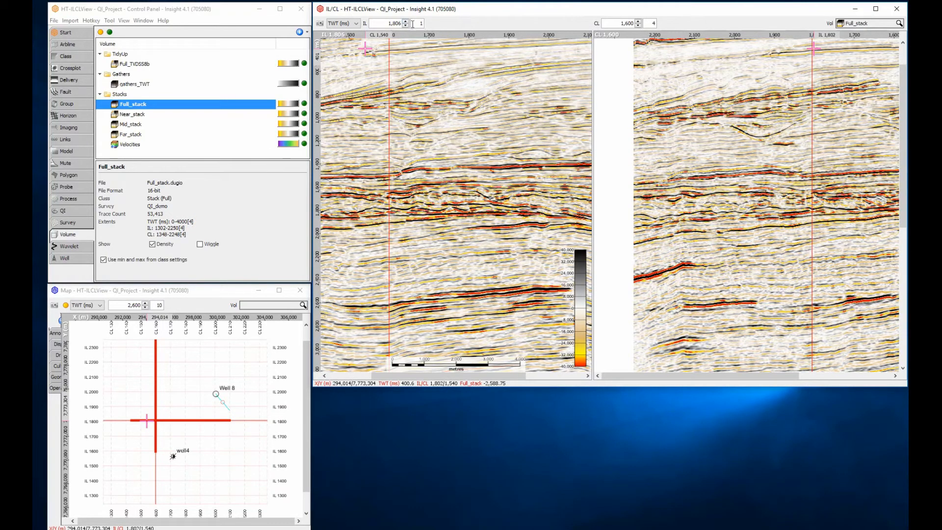
click(406, 25)
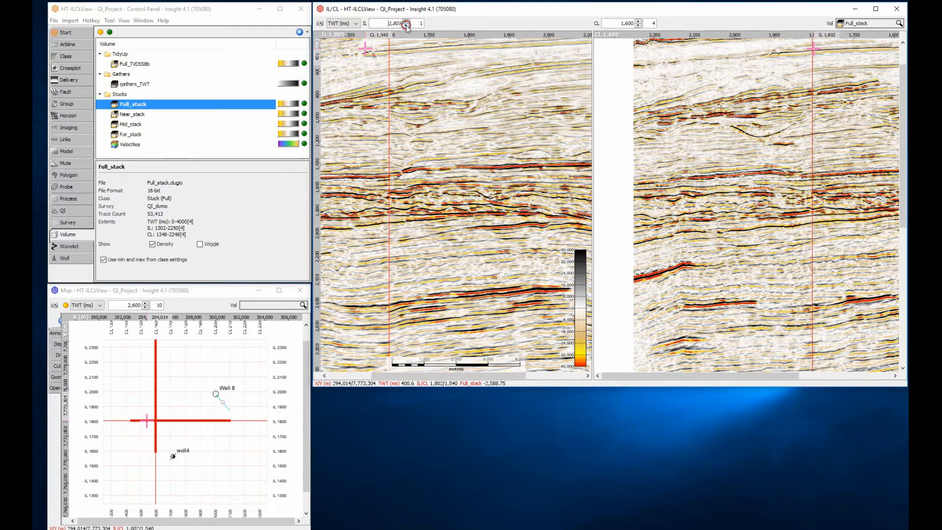
click(406, 25)
click(406, 25)
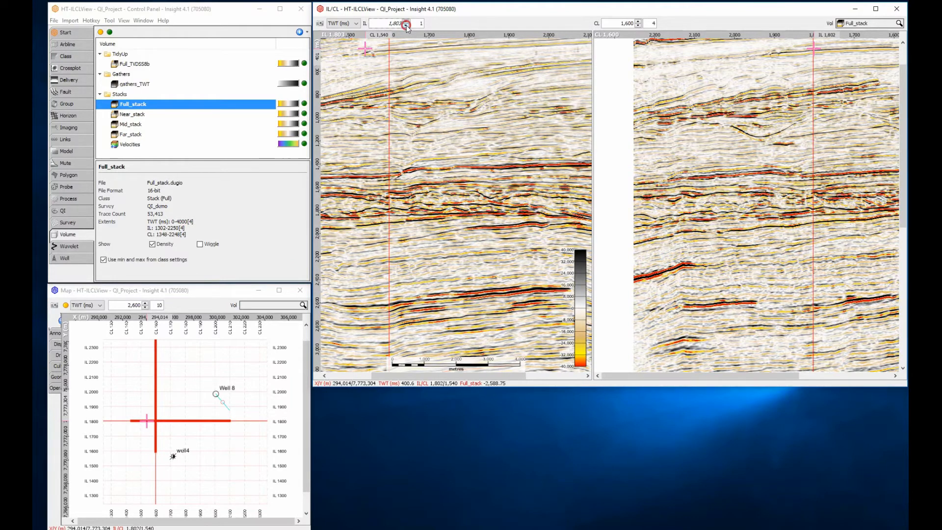
click(406, 25)
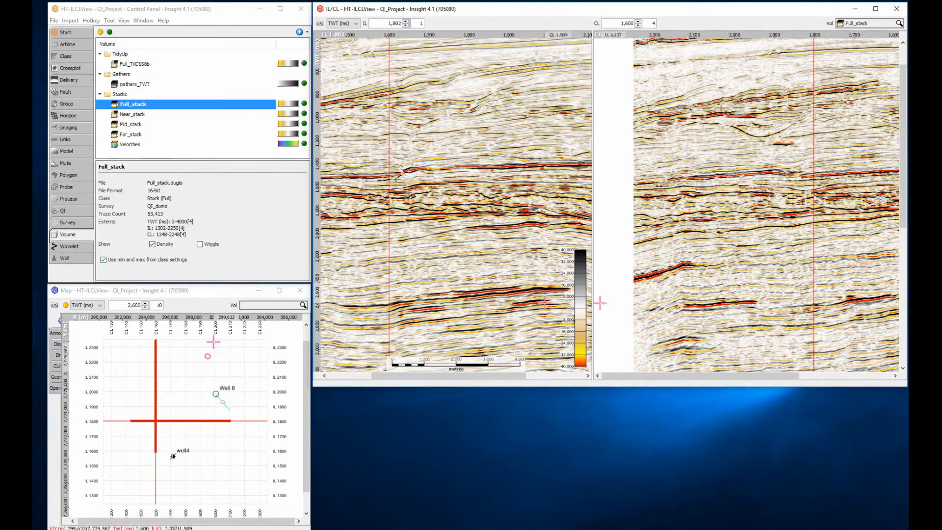
Step: Reposition the inline/crossline intersection on the map, first north of Well 8 near CL 1,936 and then west of it near CL 1,408
click(205, 364)
click(206, 364)
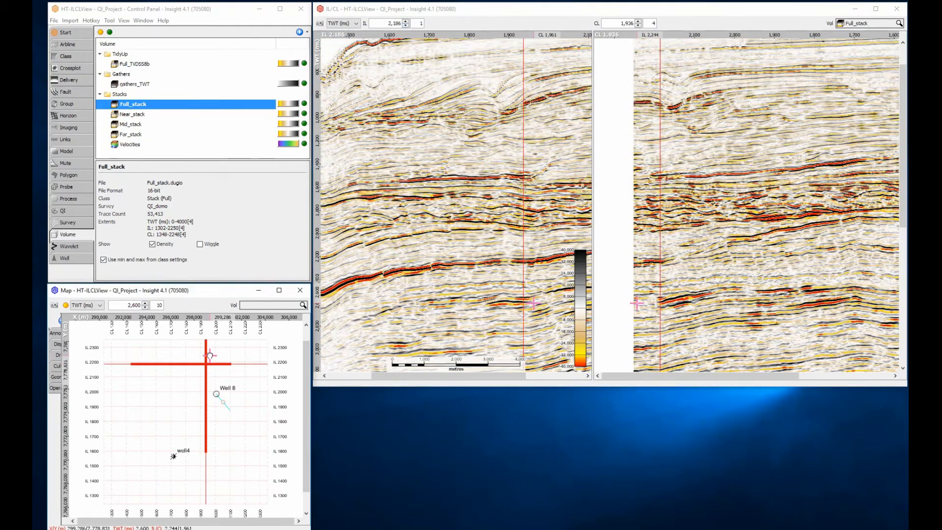
click(128, 407)
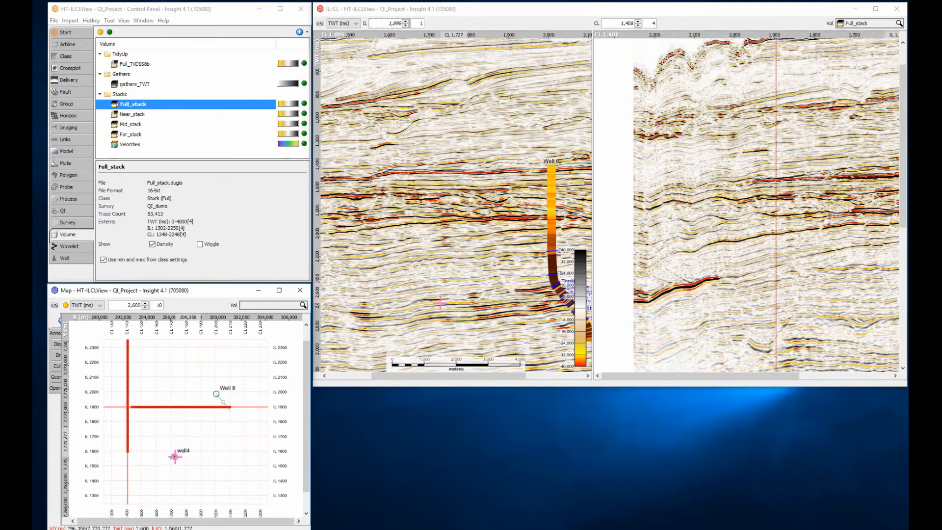
Step: Move the inline/crossline intersection to well4 on the map and bring the well into view in both sections
click(174, 457)
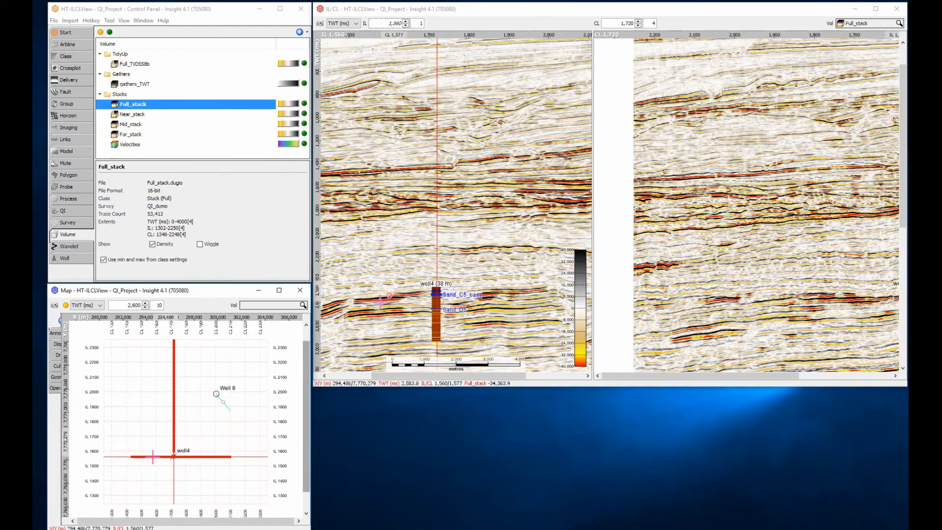
drag(758, 241, 641, 240)
drag(826, 245, 756, 245)
drag(511, 302, 507, 252)
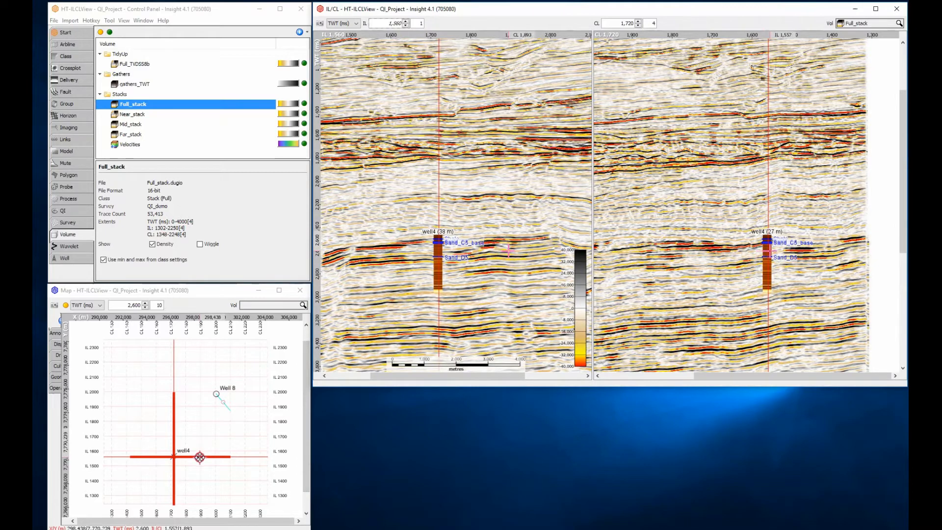
Step: Move the section lines on the map to Well 8, at IL 1,991 and CL 2,028, and center the well in the inline section
click(198, 454)
drag(204, 411, 228, 359)
drag(519, 290, 418, 285)
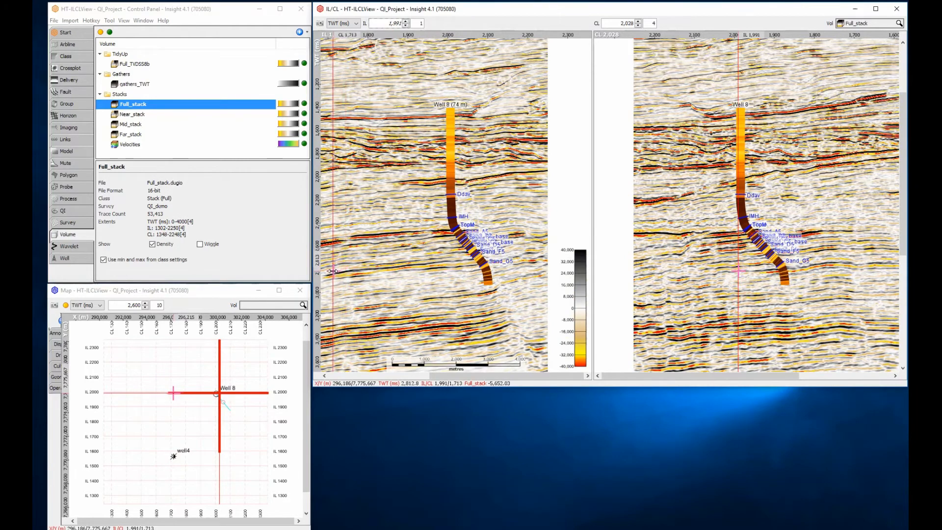
Step: Move the intersection lines within the sections to crossline 1,712 and inline 1,599, near well4
click(333, 270)
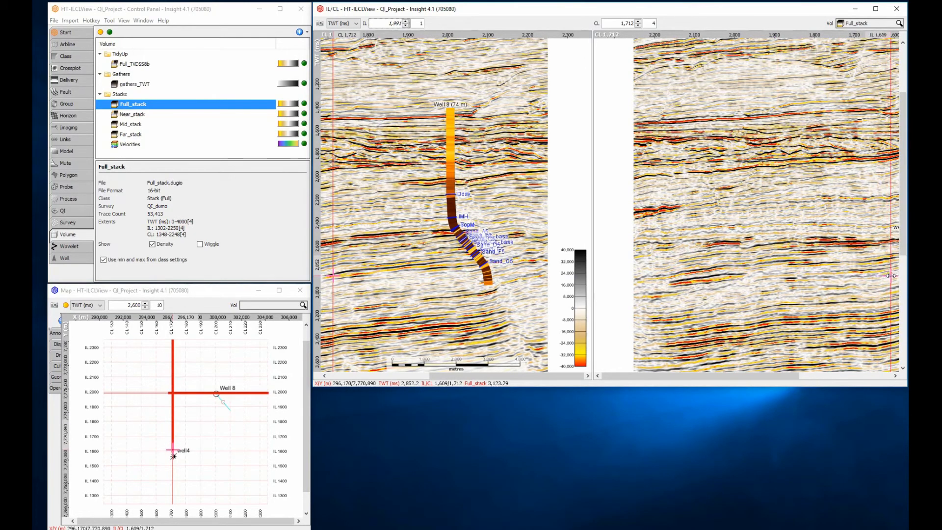
click(895, 274)
drag(895, 275, 692, 264)
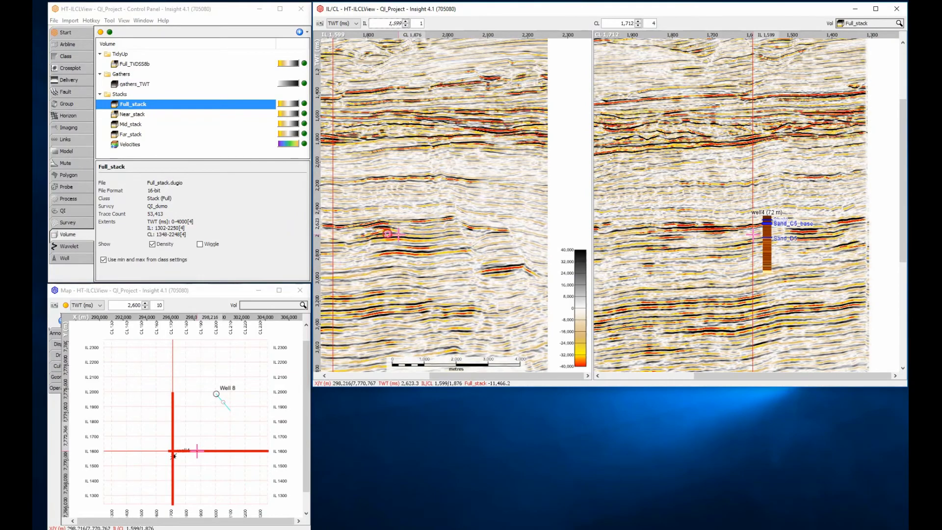
drag(387, 235, 513, 196)
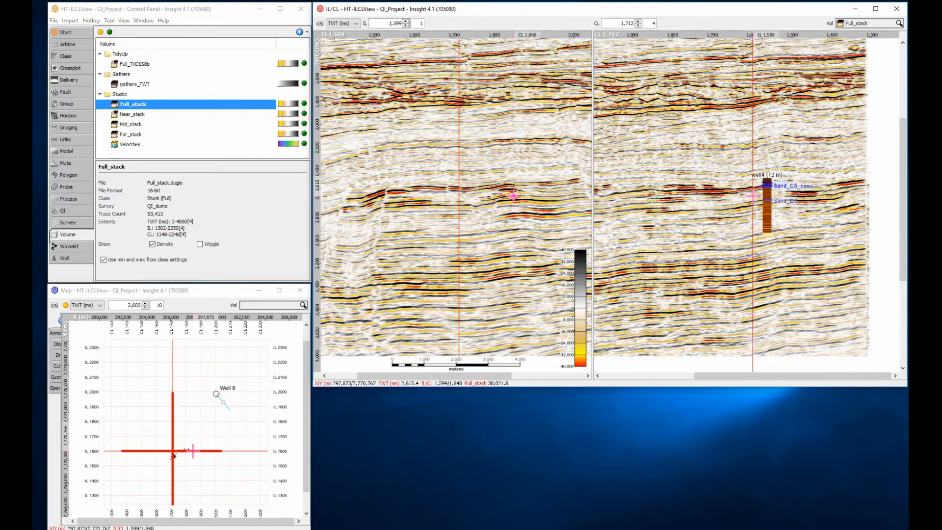
Step: Hide and restore the inline and crossline position lines, and reverse the sections' direction and flip it back
key(ctrl+shift+s)
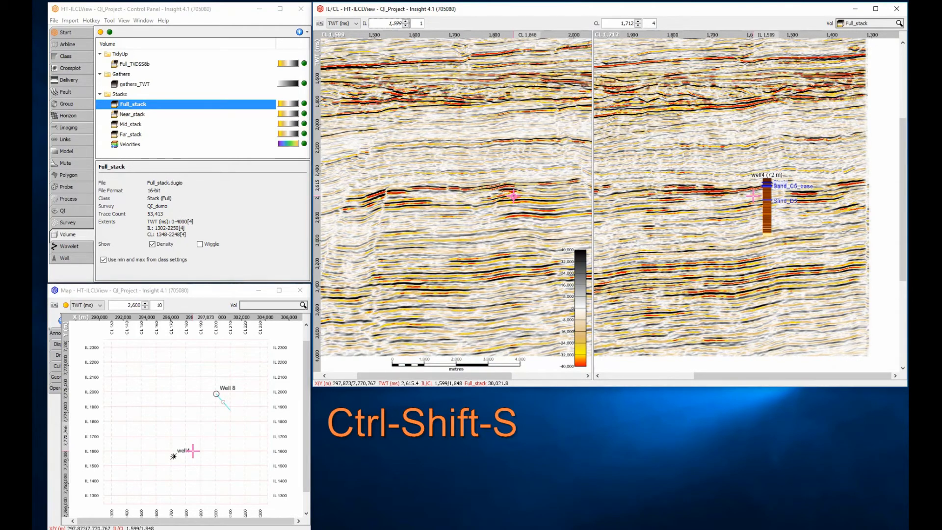
key(ctrl+shift+s)
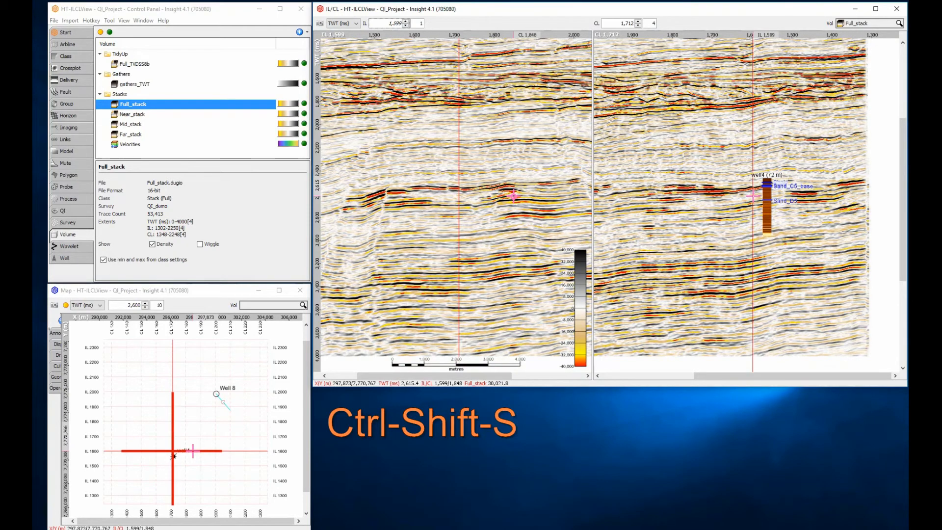
key(ctrl+r)
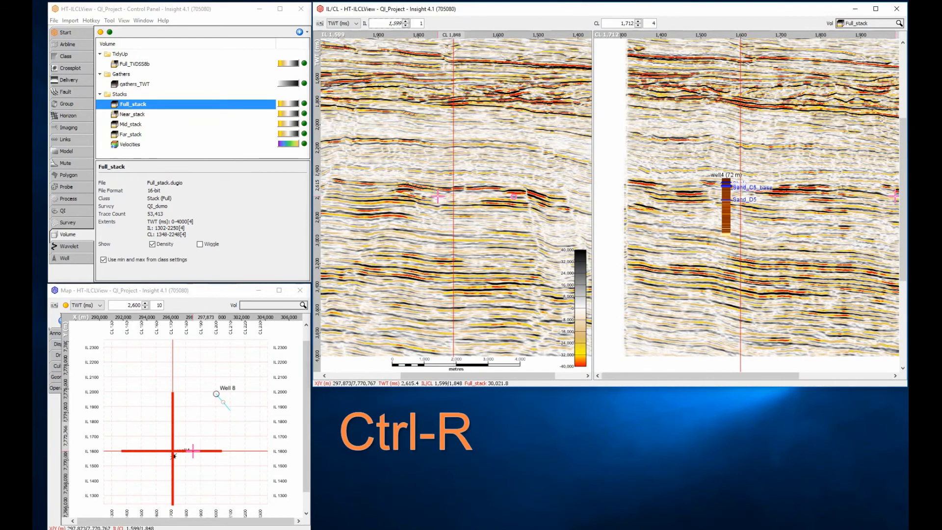
key(ctrl+r)
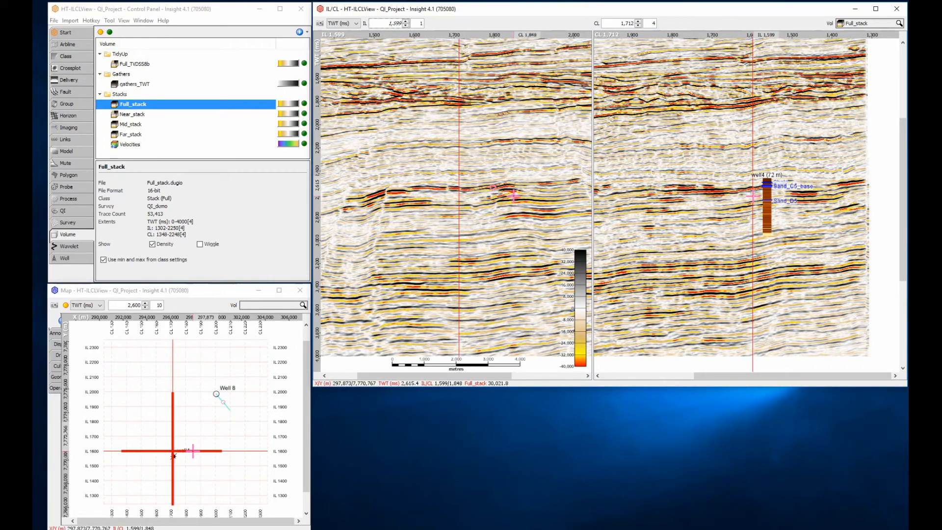
Step: Start saving a screen capture of the IL/CL view as a PNG image with an increased image scale
click(321, 24)
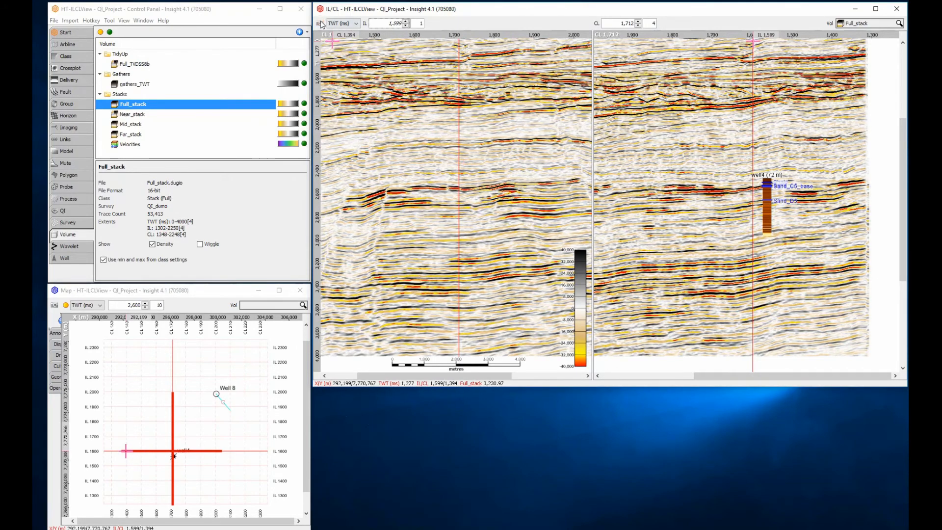
click(374, 69)
click(600, 199)
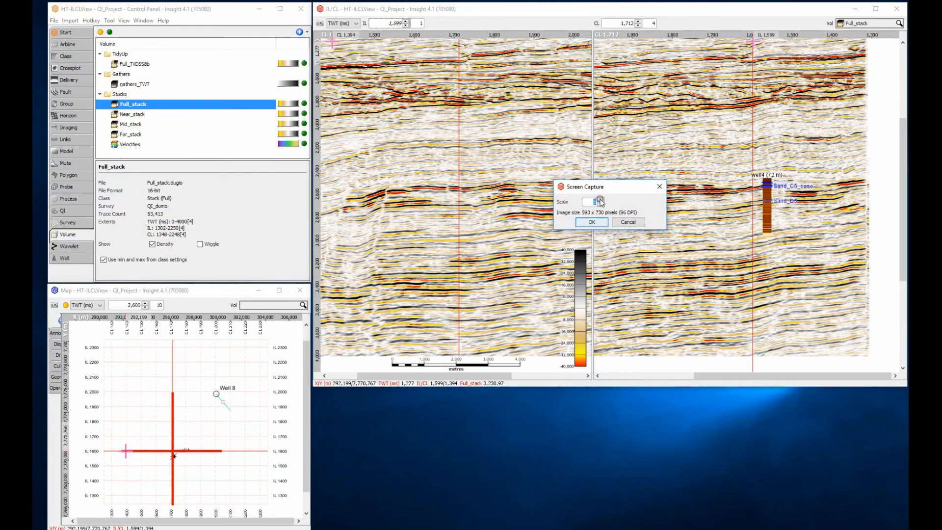
click(601, 200)
click(599, 223)
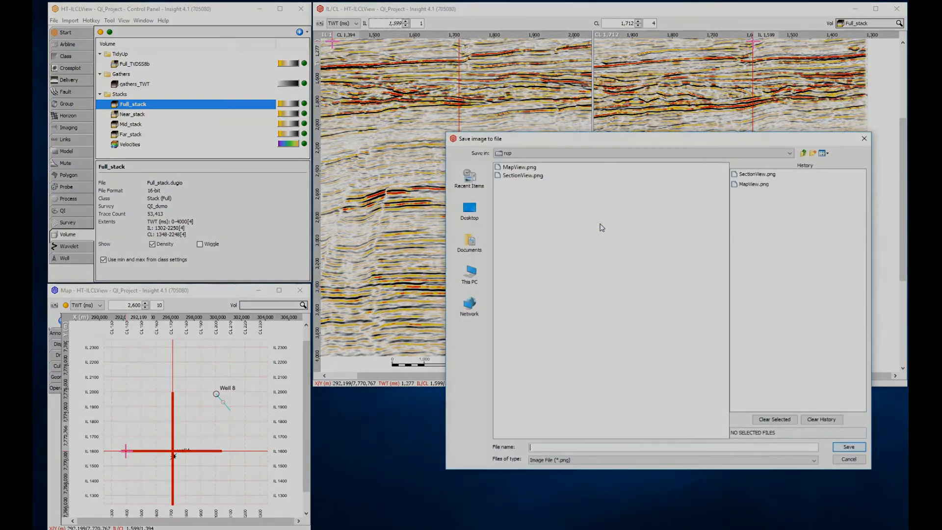